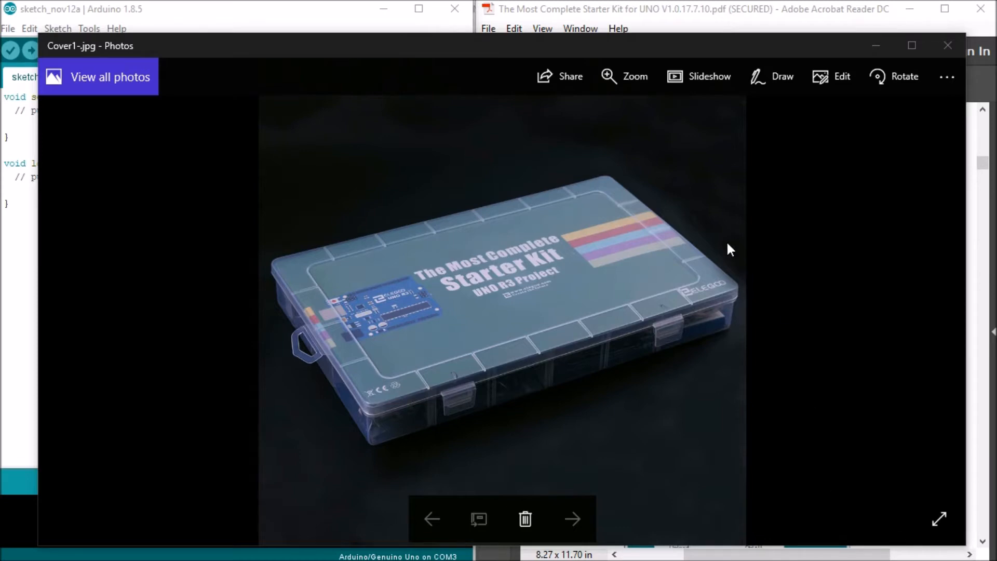
Step: Read the Lesson 1 instructions on installing a library with the Library Manager in the starter kit PDF, through the figures on page 24
click(606, 8)
click(337, 19)
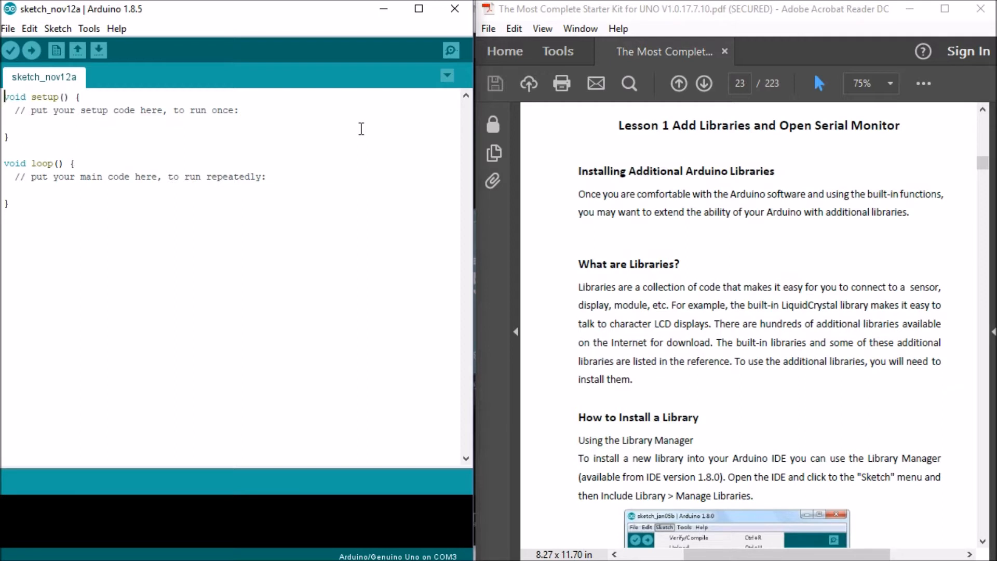
click(964, 500)
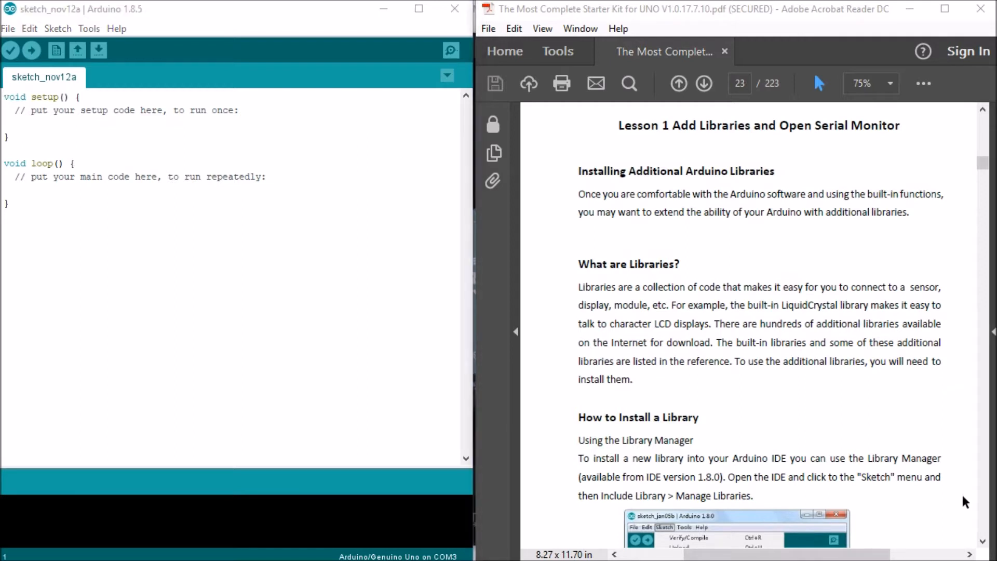
scroll(961, 520, down, 2)
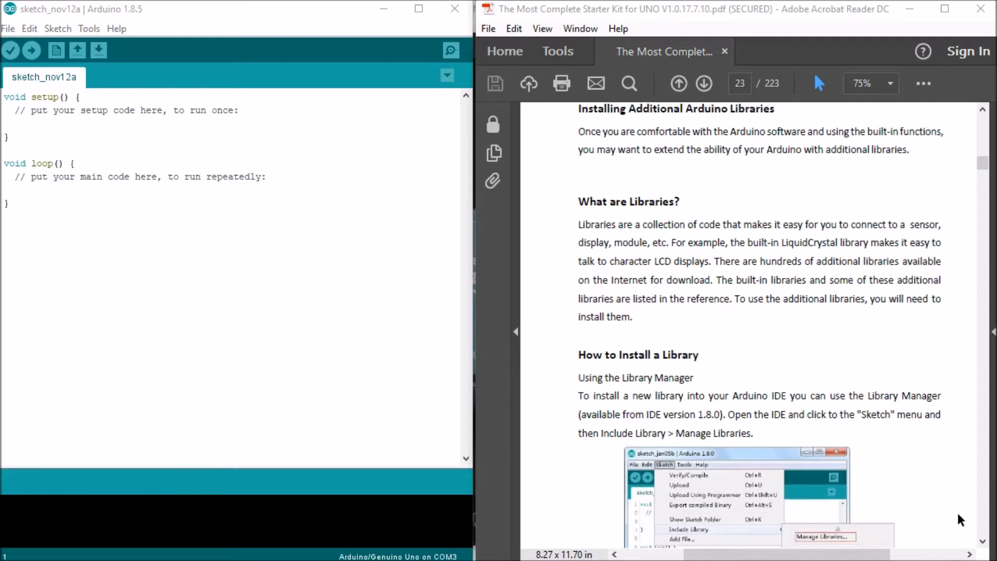
scroll(961, 520, down, 2)
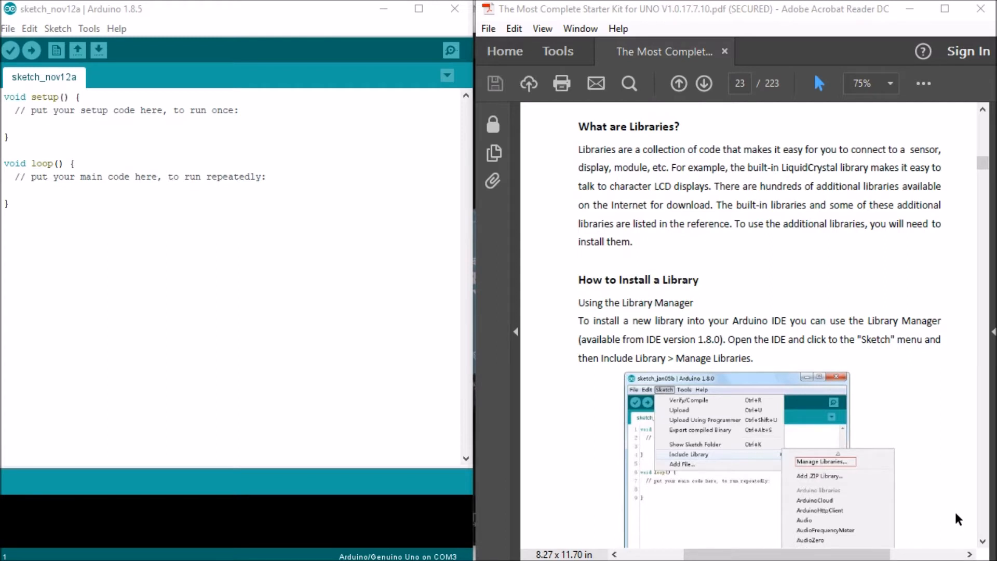
scroll(959, 520, down, 1)
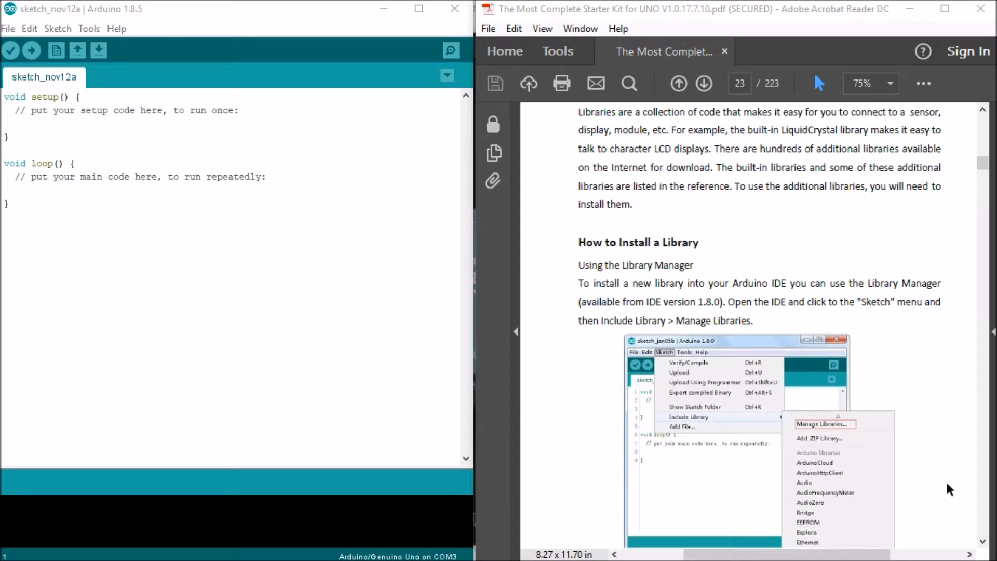
scroll(955, 490, down, 1)
scroll(961, 488, down, 2)
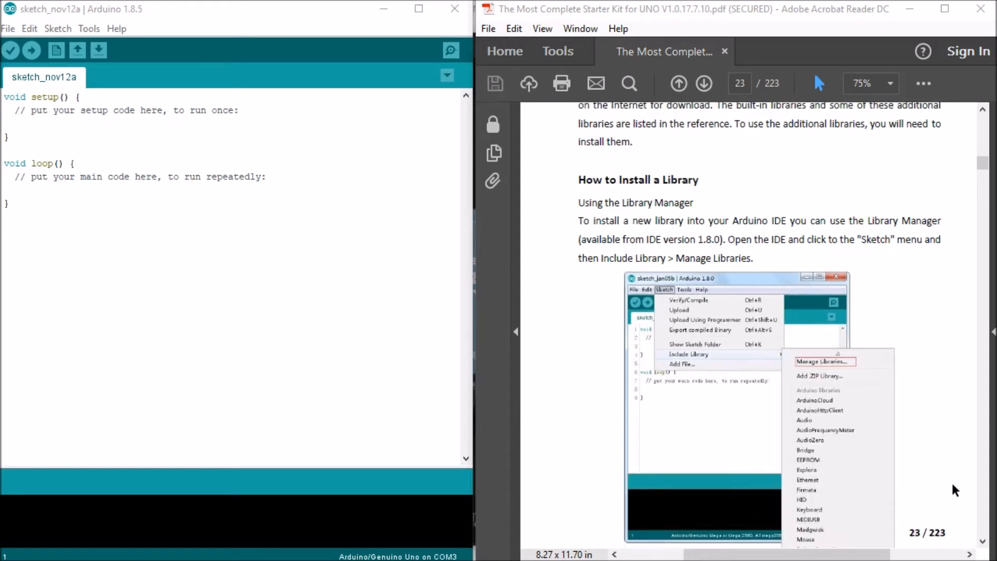
scroll(967, 470, down, 4)
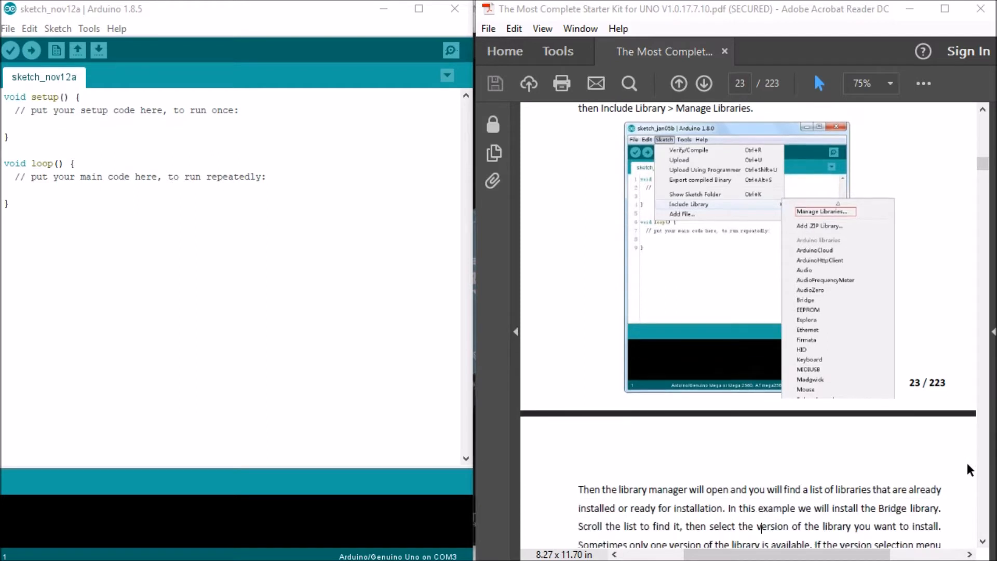
scroll(965, 465, down, 2)
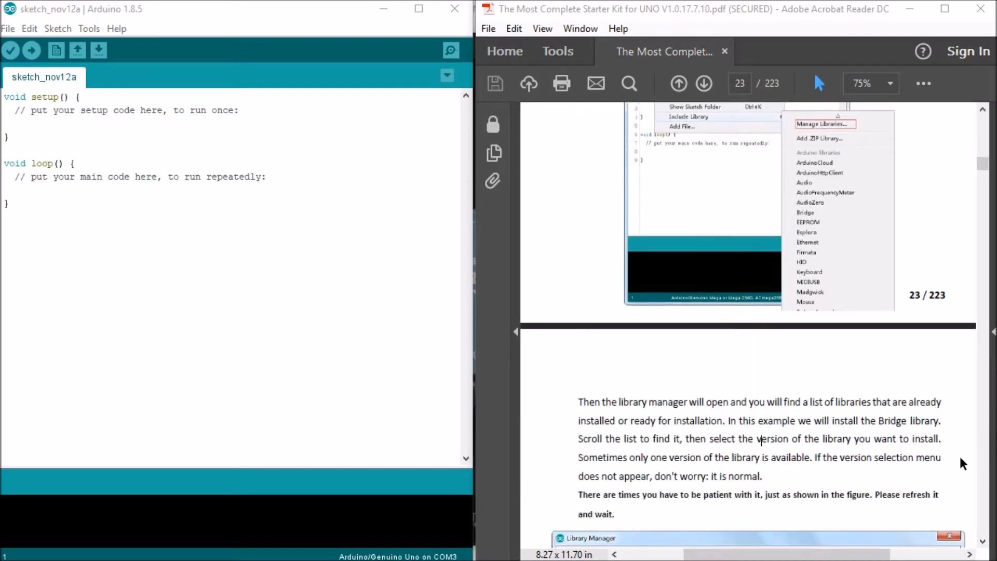
scroll(964, 463, down, 1)
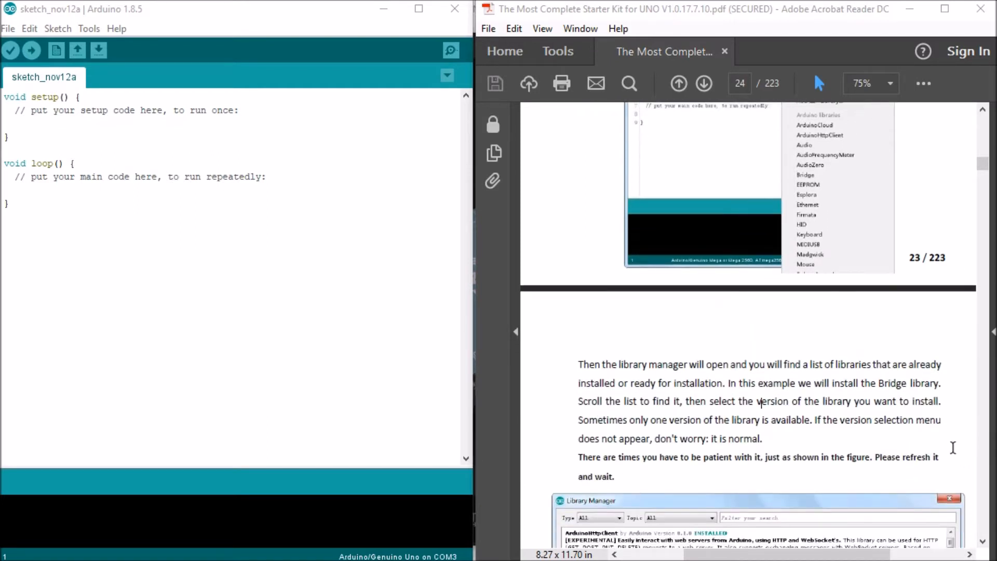
scroll(960, 446, down, 2)
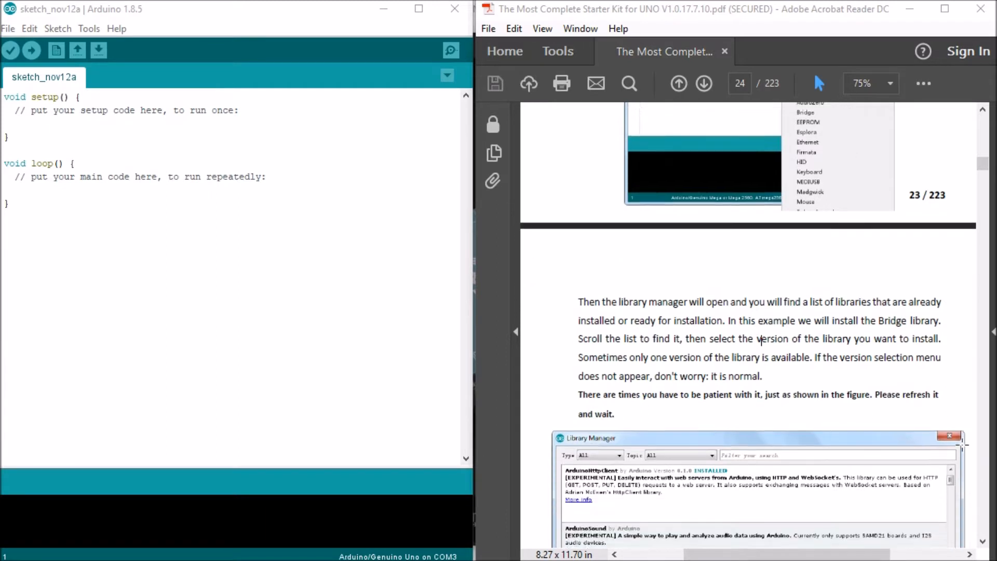
scroll(963, 444, down, 4)
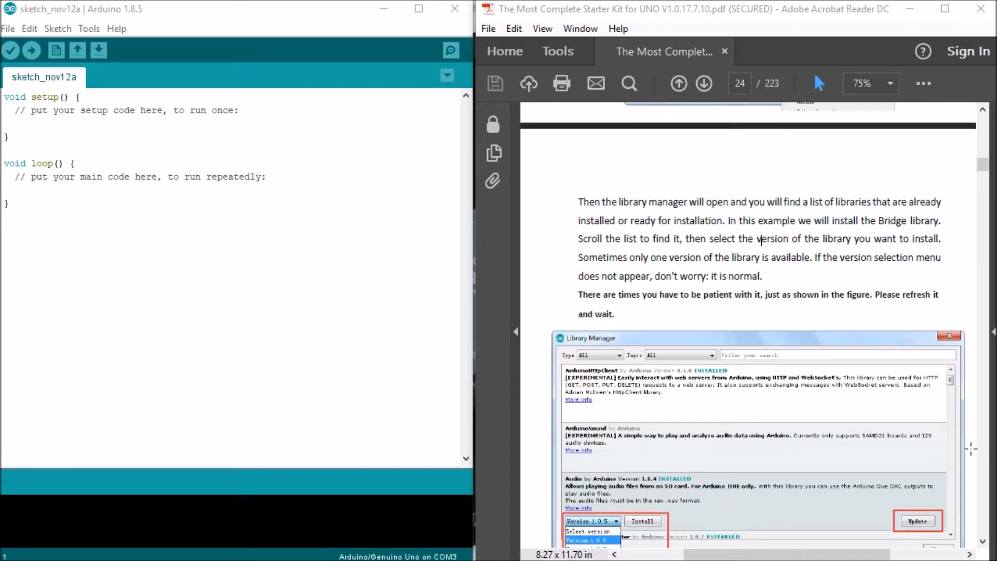
scroll(971, 448, down, 1)
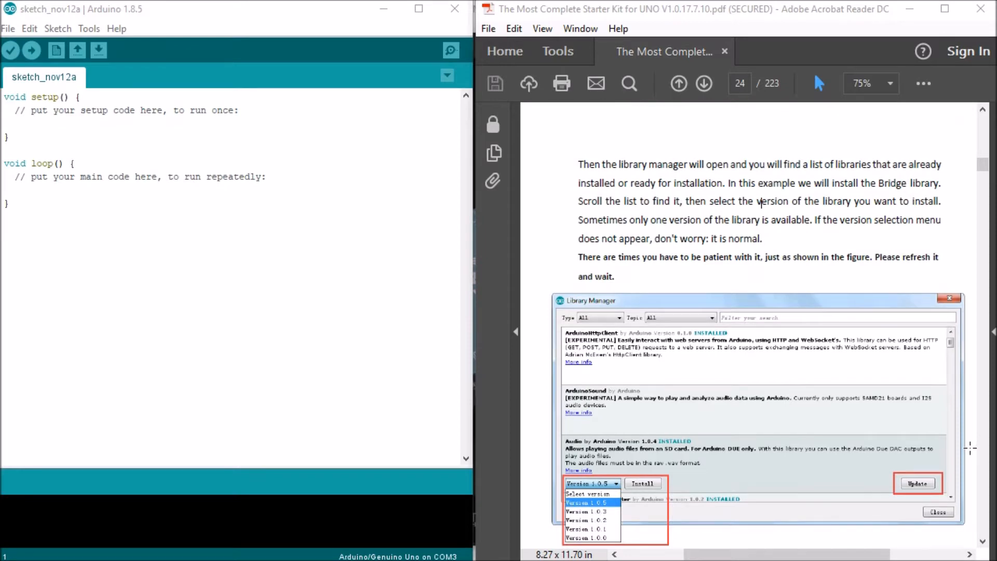
scroll(970, 448, down, 4)
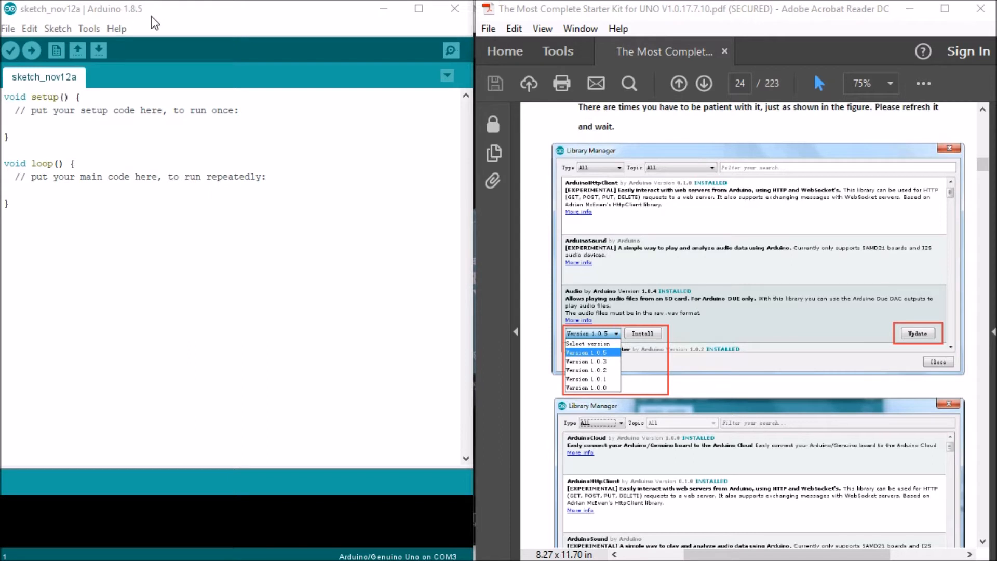
Step: Switch to the Arduino IDE, open the Library Manager and move its window fully into view
click(59, 29)
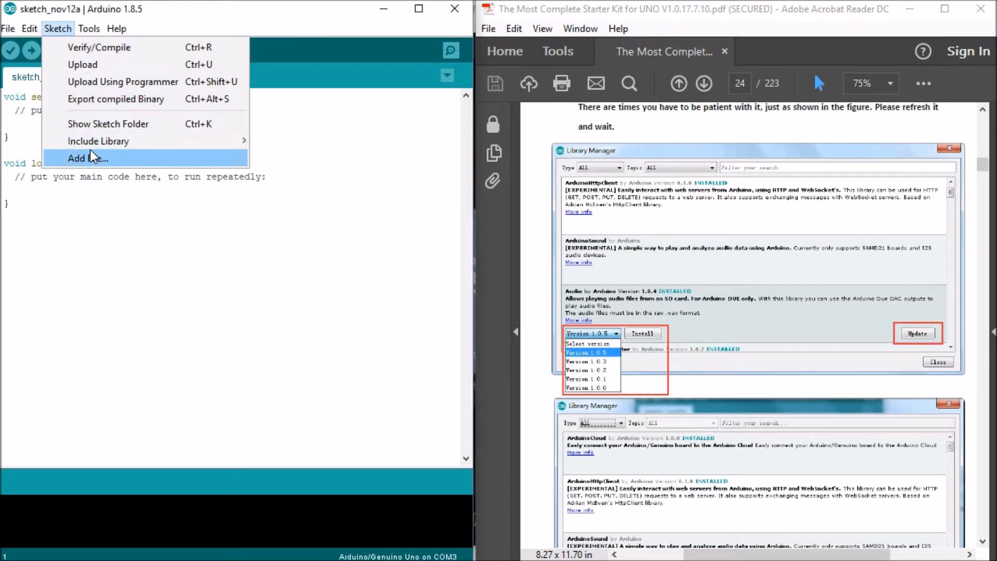
mouse_move(91, 147)
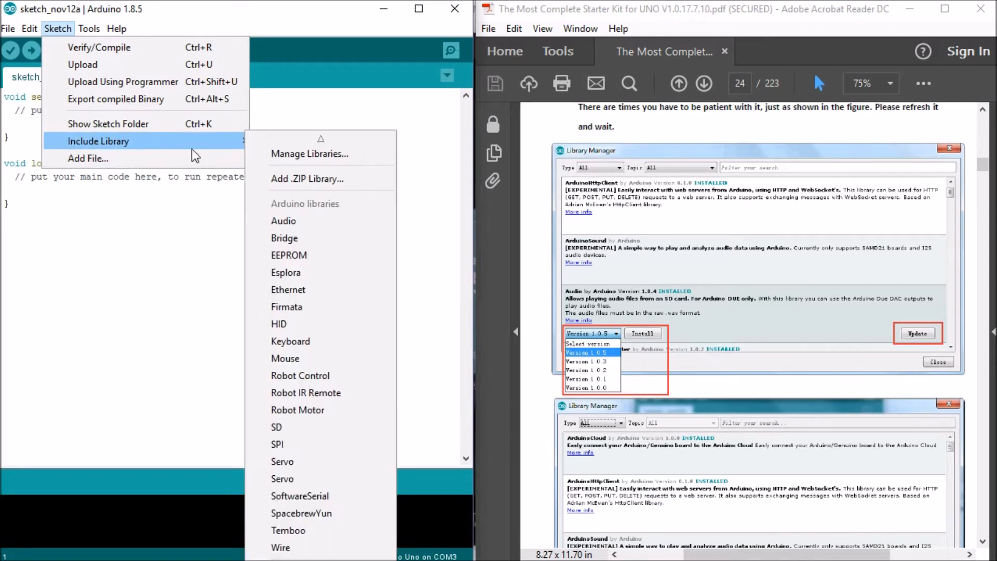
click(307, 156)
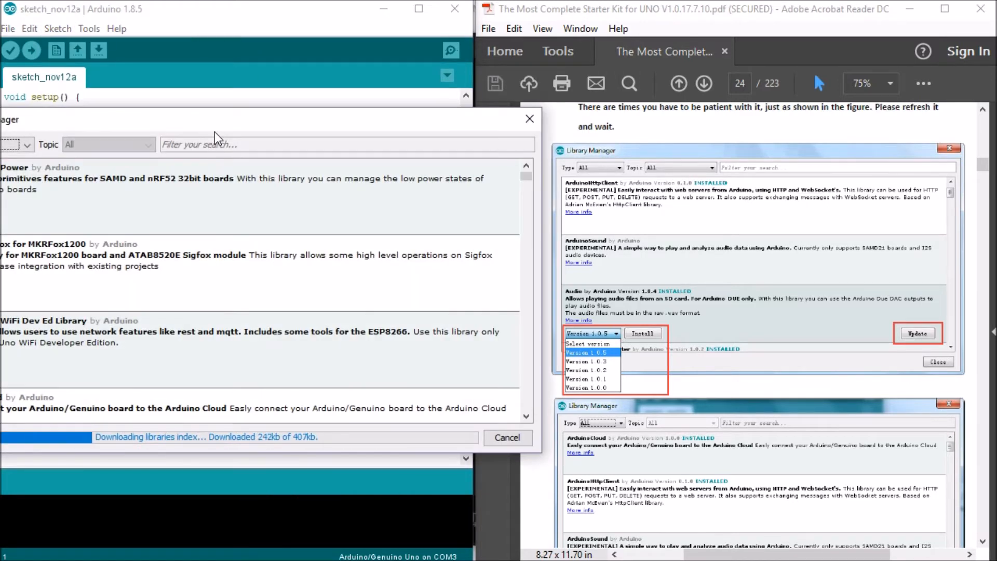
drag(217, 130, 304, 135)
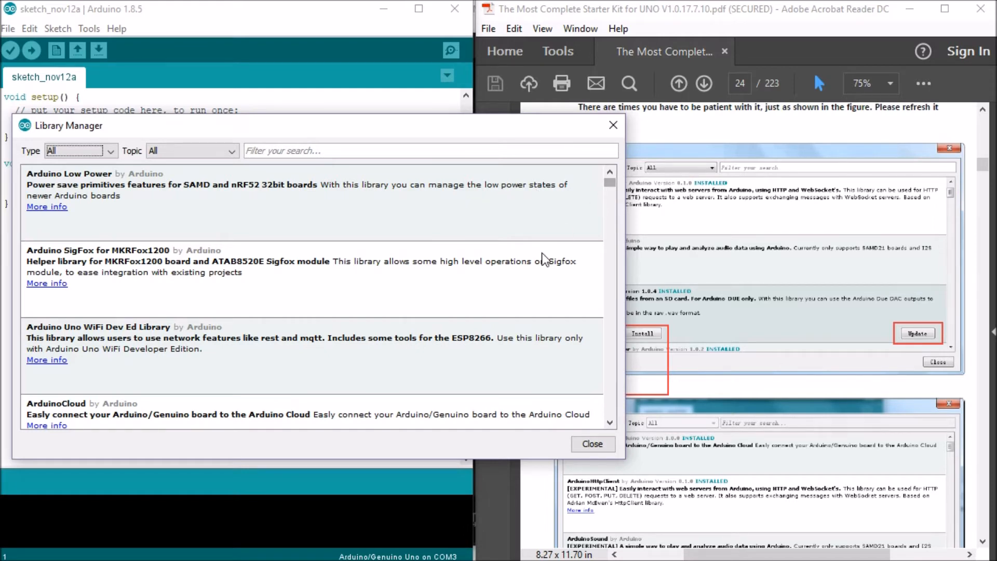
Step: Find the Audio library in the Library Manager list and choose Version 1.0.4 for it
scroll(543, 259, down, 5)
scroll(544, 259, down, 6)
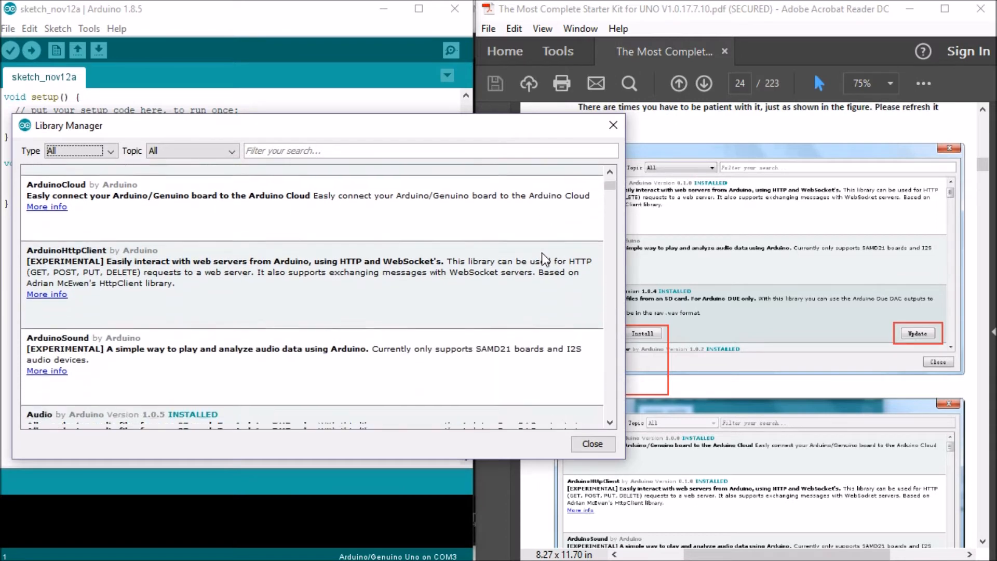
scroll(544, 260, down, 1)
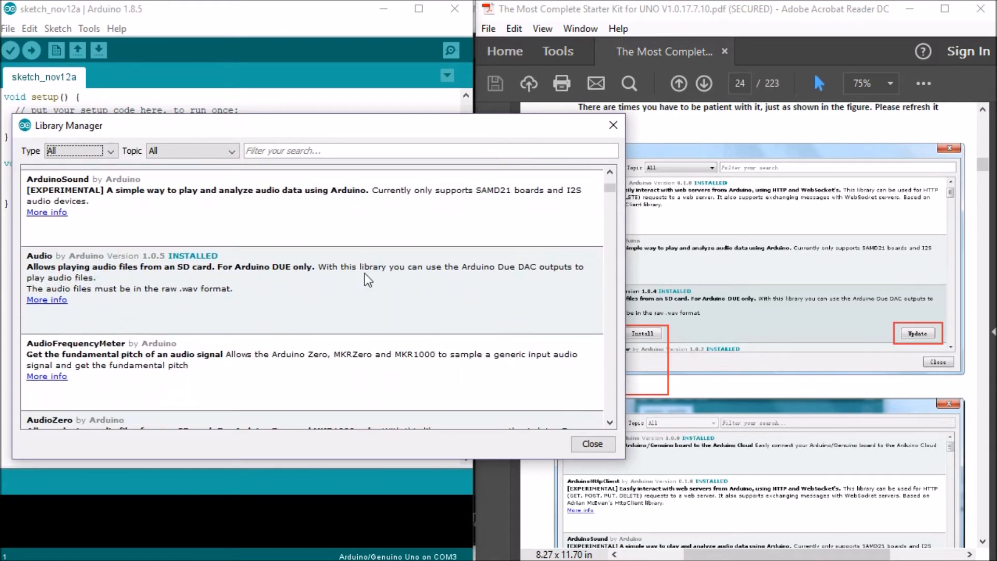
click(43, 266)
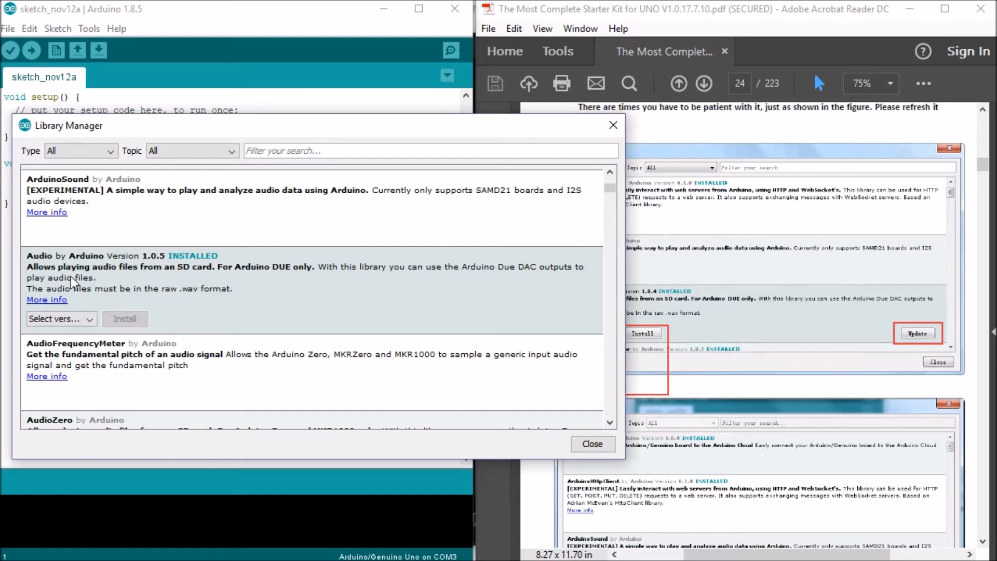
click(91, 322)
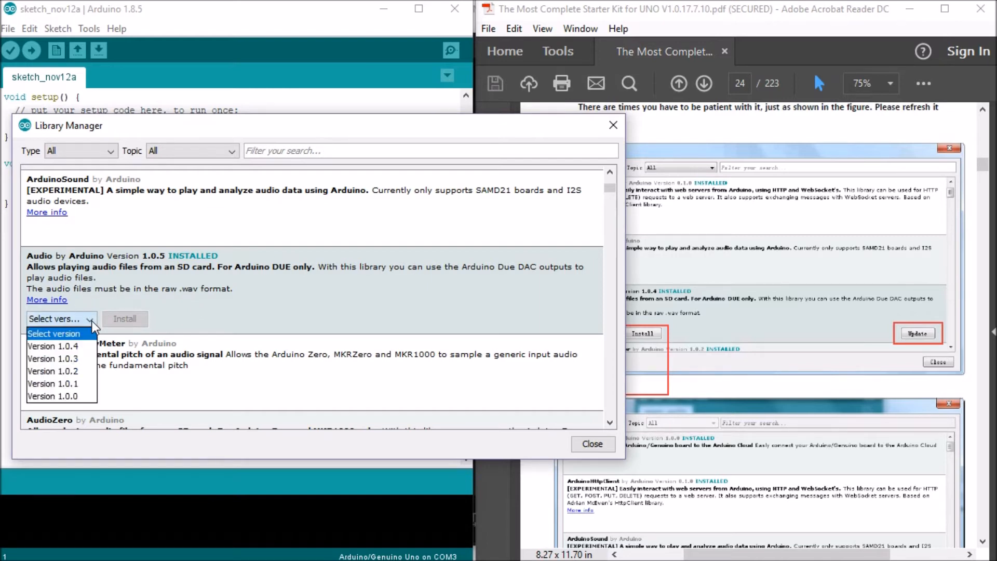
click(59, 349)
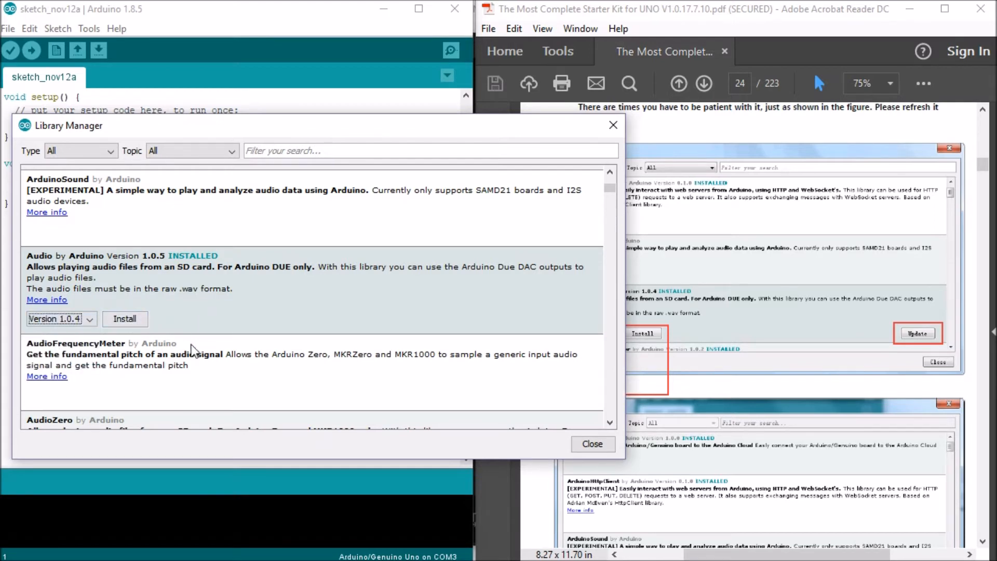
Step: Browse the available libraries, filter them by "voltag" and locate the Voltage Reference library by AgileWare
scroll(207, 378, down, 5)
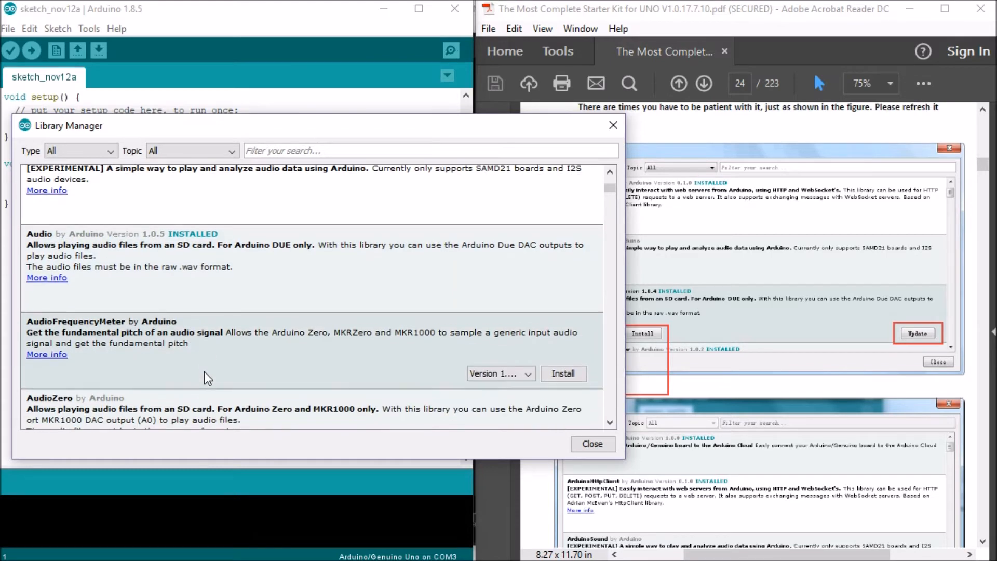
scroll(208, 378, down, 3)
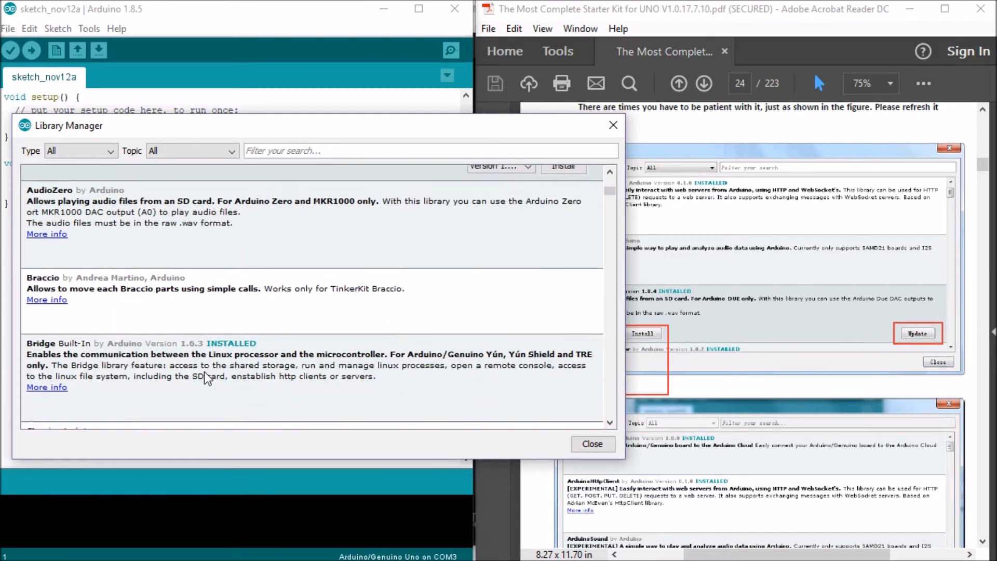
scroll(129, 363, down, 5)
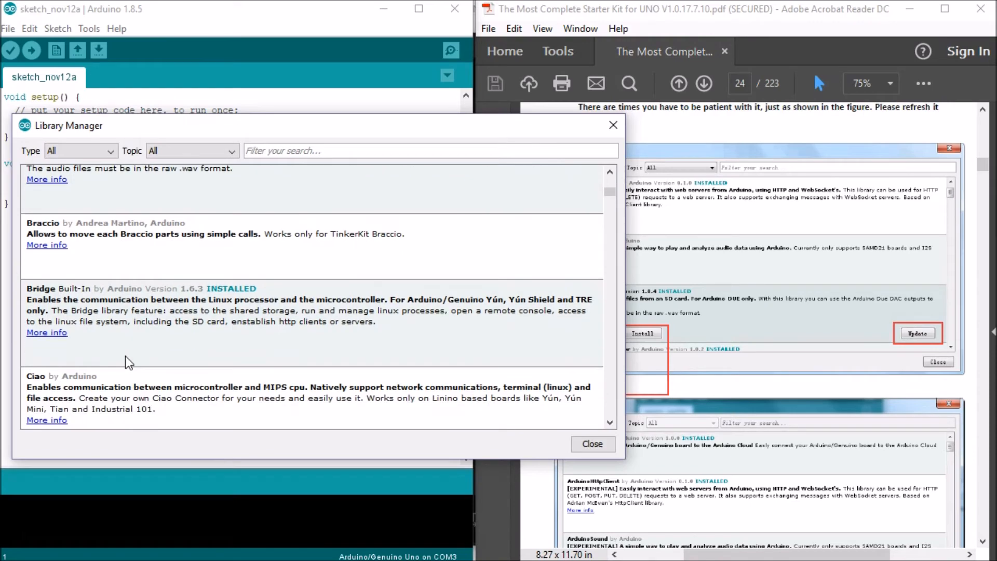
scroll(272, 364, down, 8)
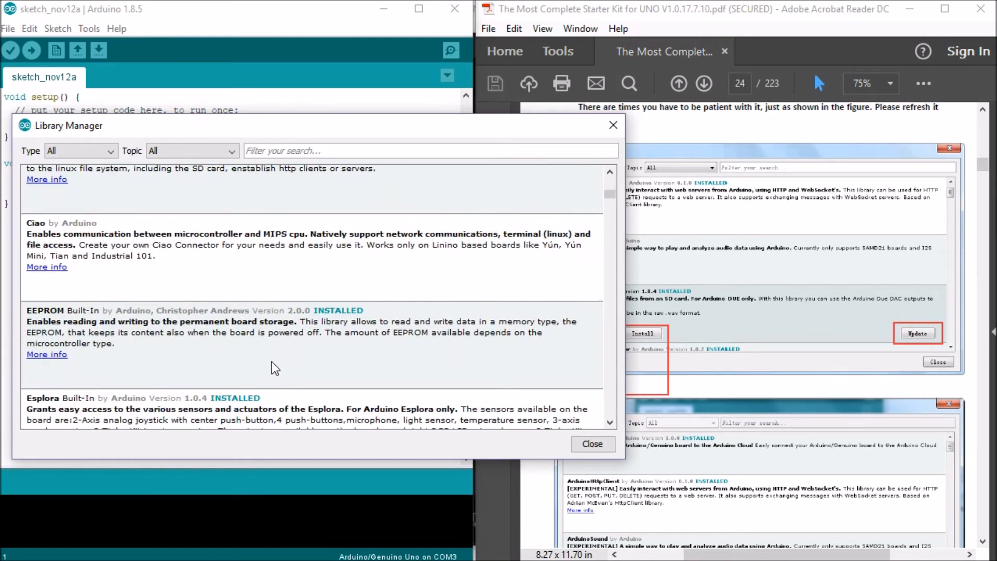
scroll(275, 368, down, 20)
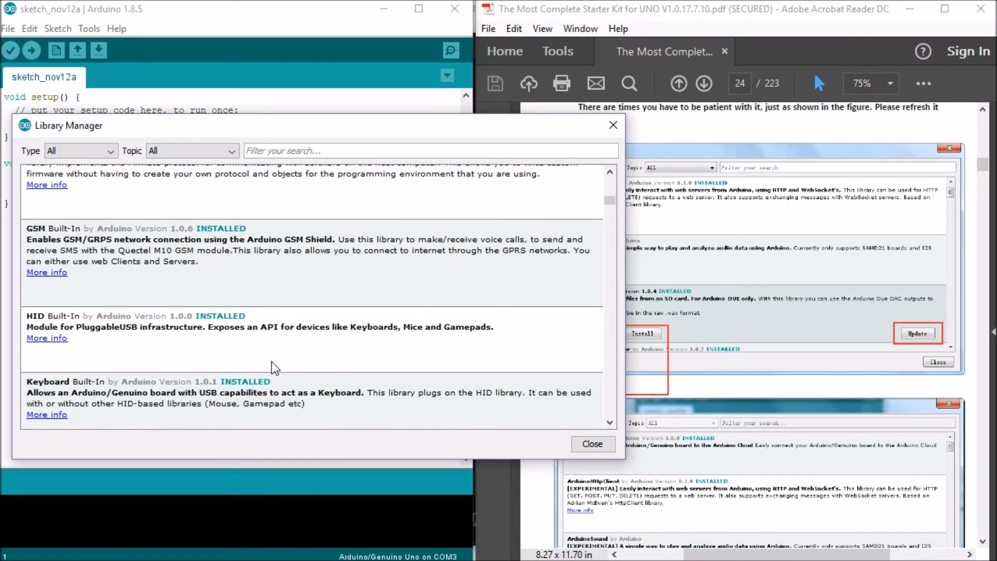
scroll(215, 350, down, 5)
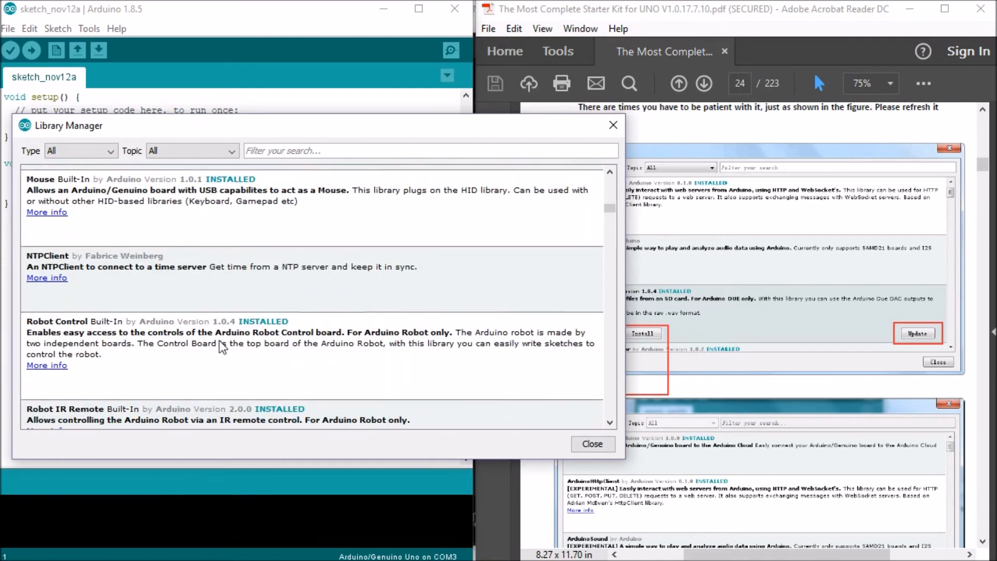
click(333, 151)
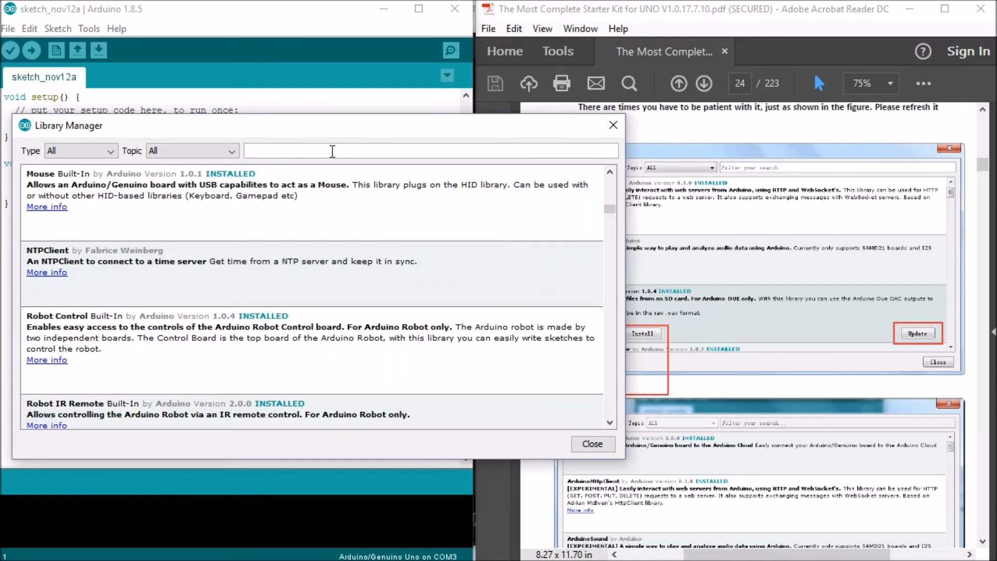
text(voltag)
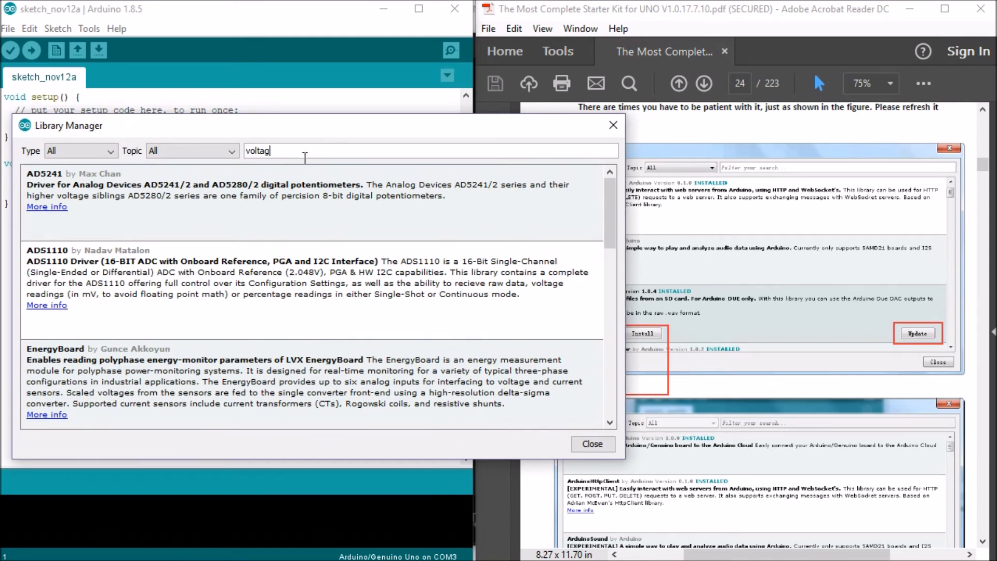
drag(613, 216, 624, 371)
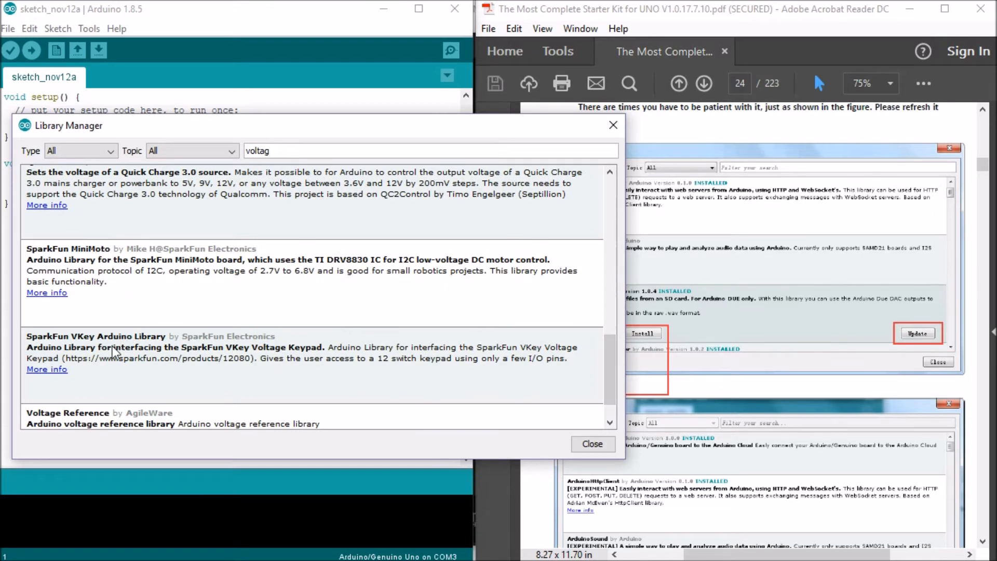
scroll(98, 417, down, 1)
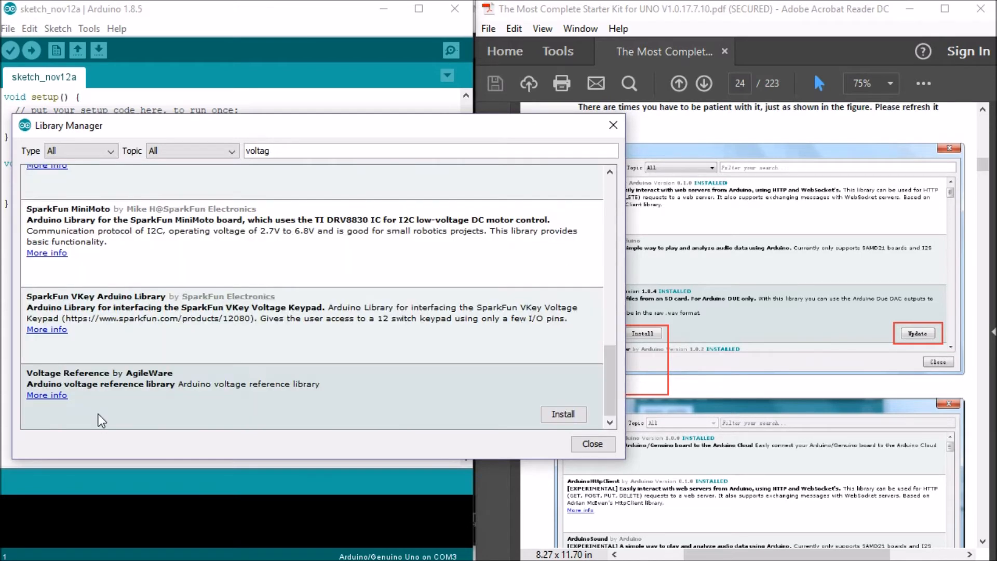
Step: View the Voltage Reference library's GitHub page through its additional information link, and return to the Library Manager
click(47, 395)
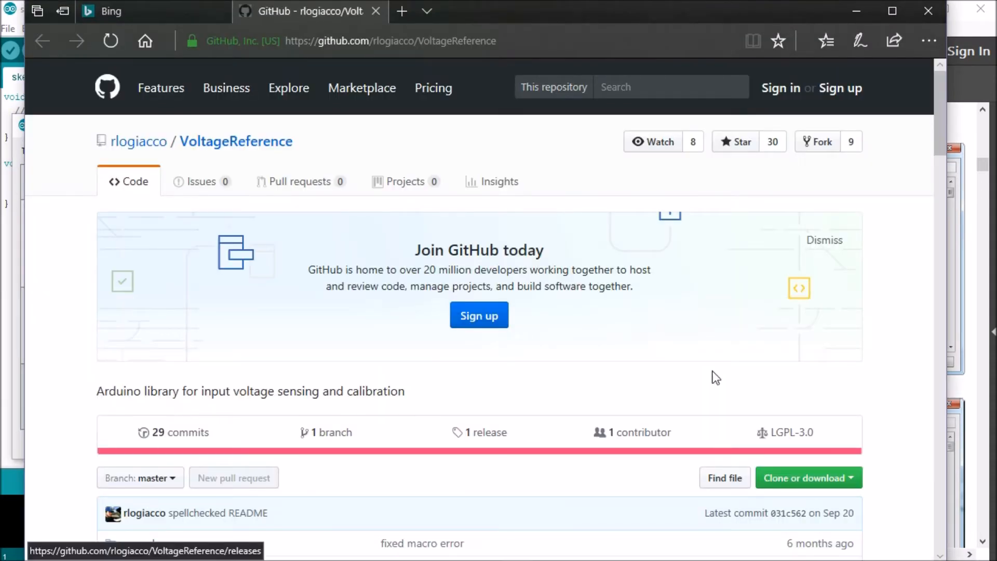
drag(941, 143, 918, 120)
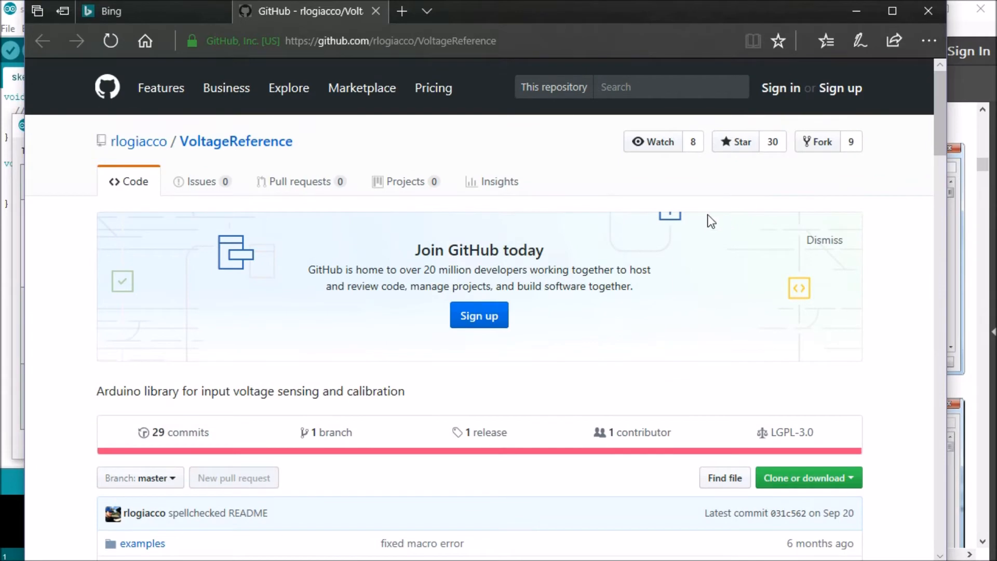
click(17, 456)
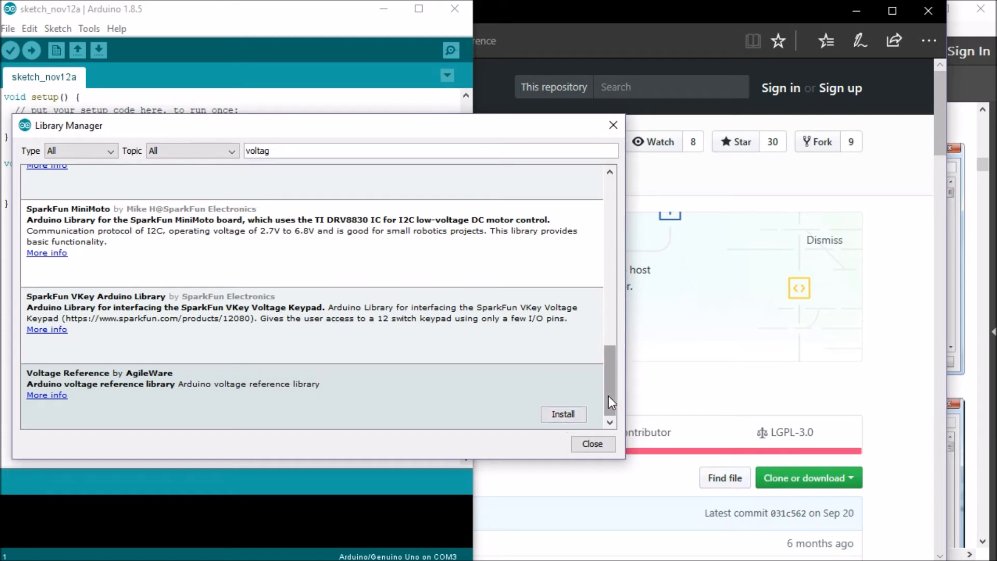
Step: Close the Library Manager and open the file selection dialog for adding a .ZIP library to the sketch
click(593, 444)
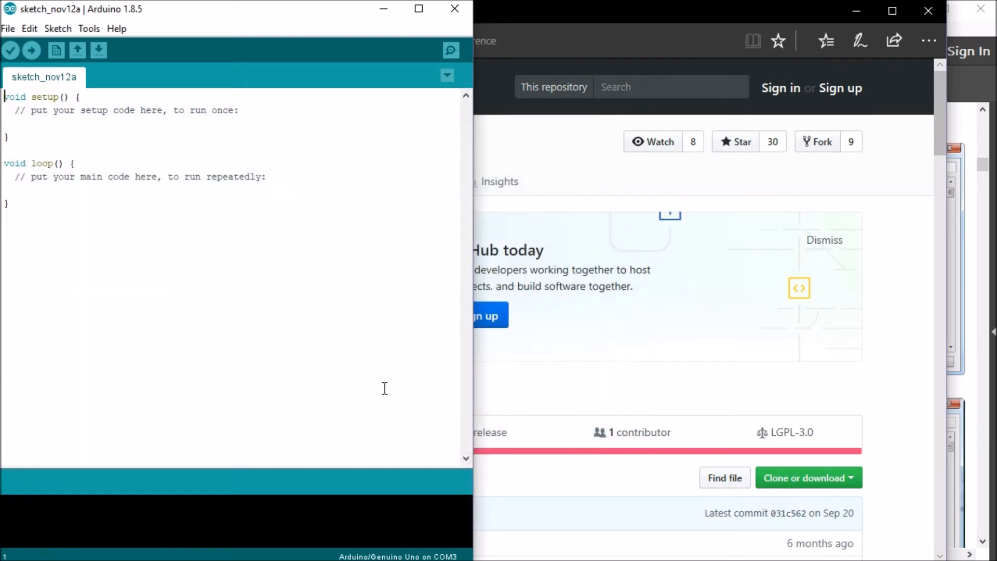
click(65, 30)
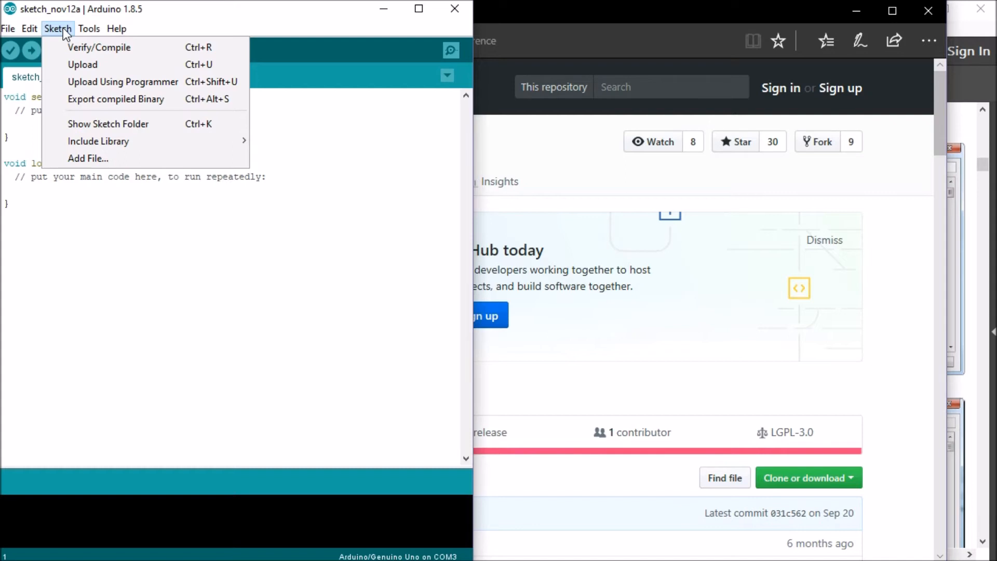
mouse_move(93, 142)
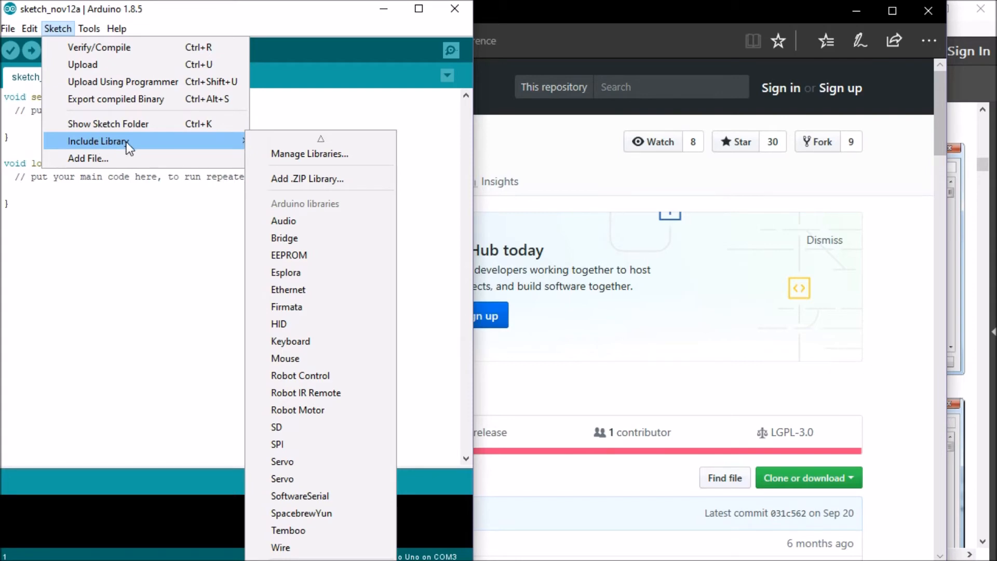
click(286, 178)
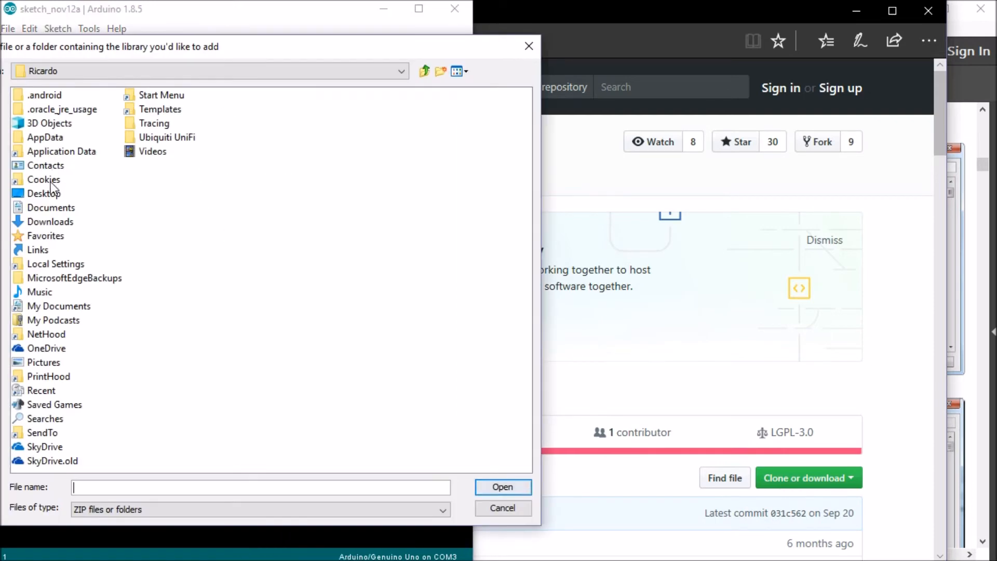
Step: Browse from Documents through Electronics, Arduino, Elegoo The Most Complete Starter Kit for UNO V1.0.17.8.3 and English to the kit's Libraries folder
double_click(46, 209)
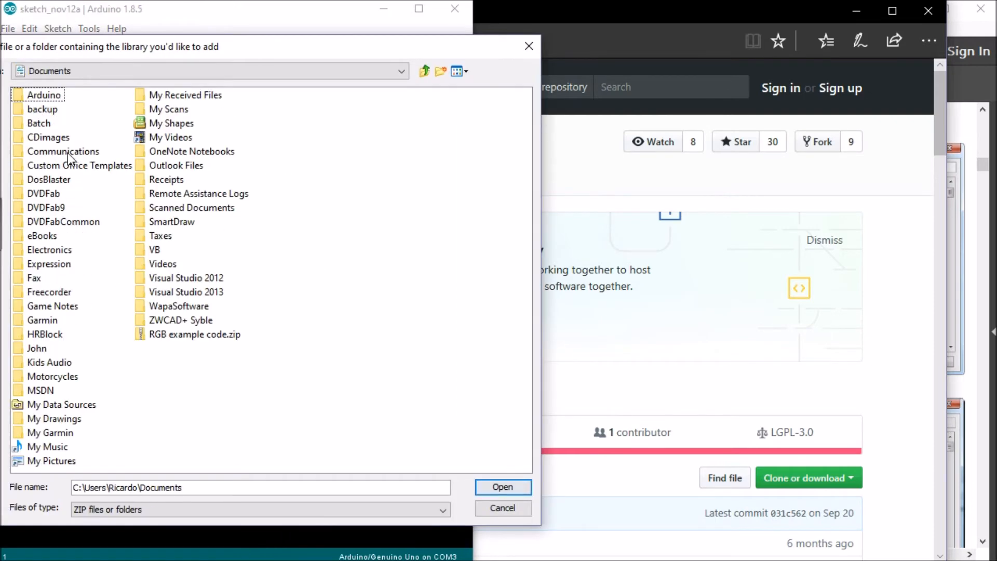
double_click(46, 250)
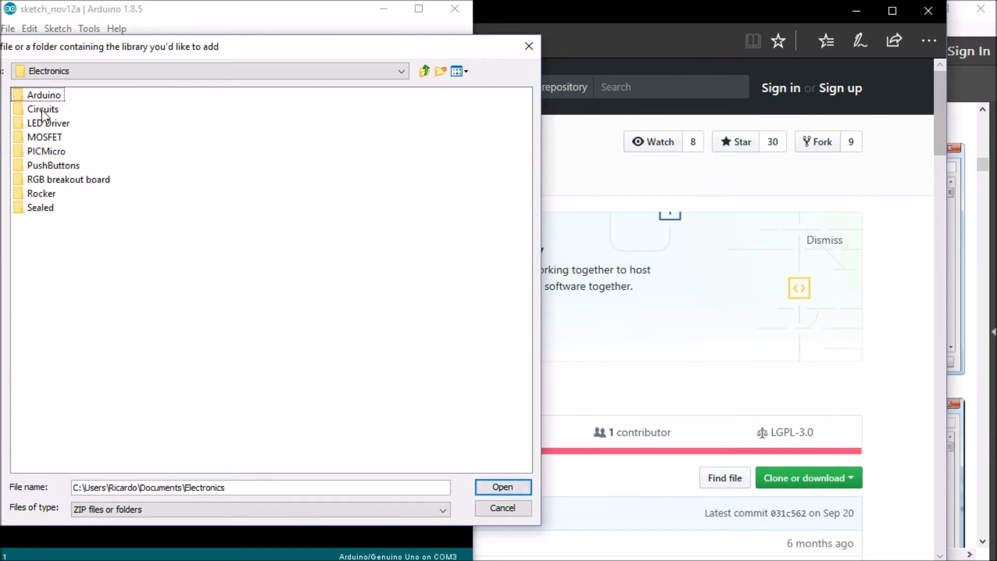
double_click(44, 95)
double_click(54, 137)
double_click(55, 123)
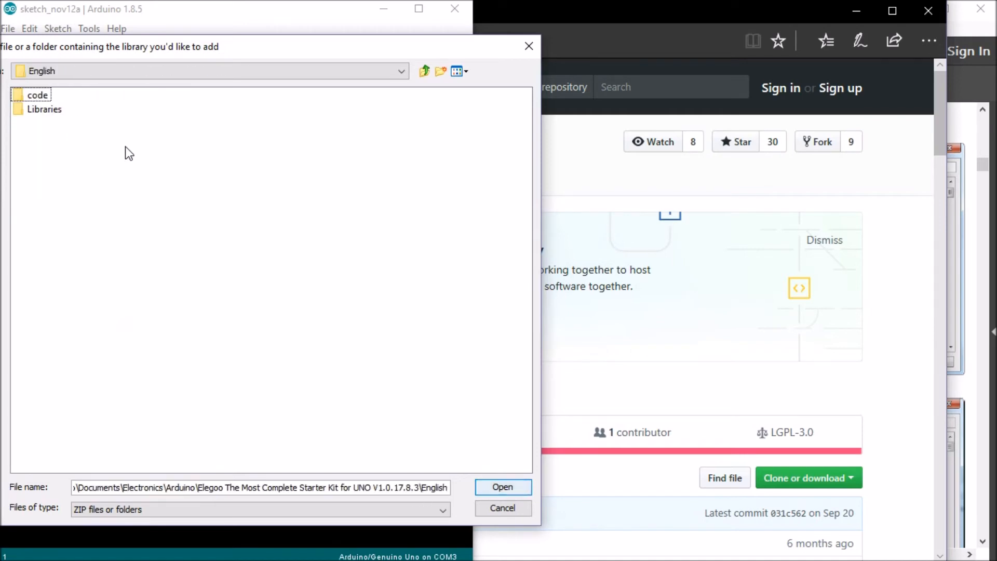
double_click(36, 111)
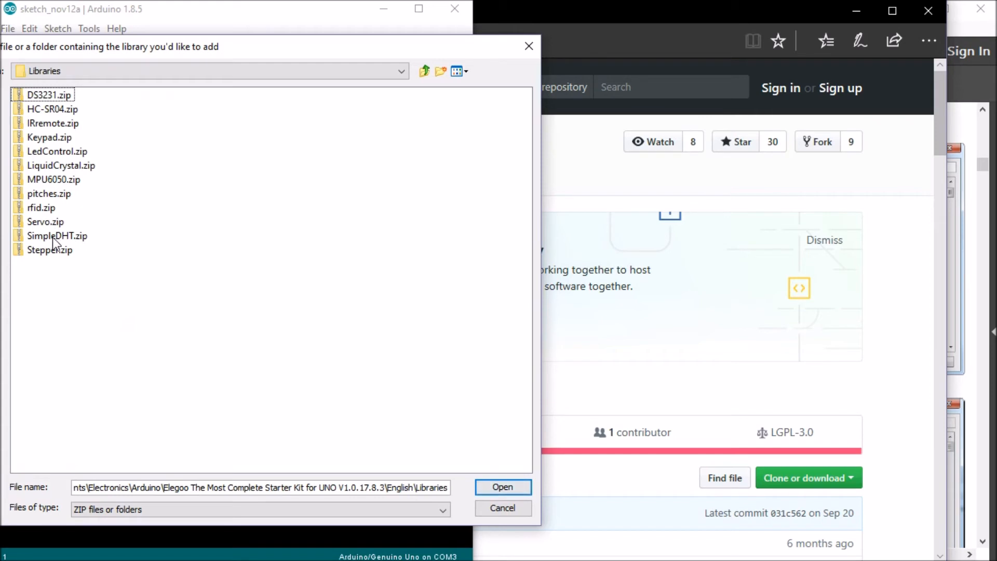
Step: Select SimpleDHT.zip as an example, move the dialog fully into view, and cancel adding the library
click(52, 237)
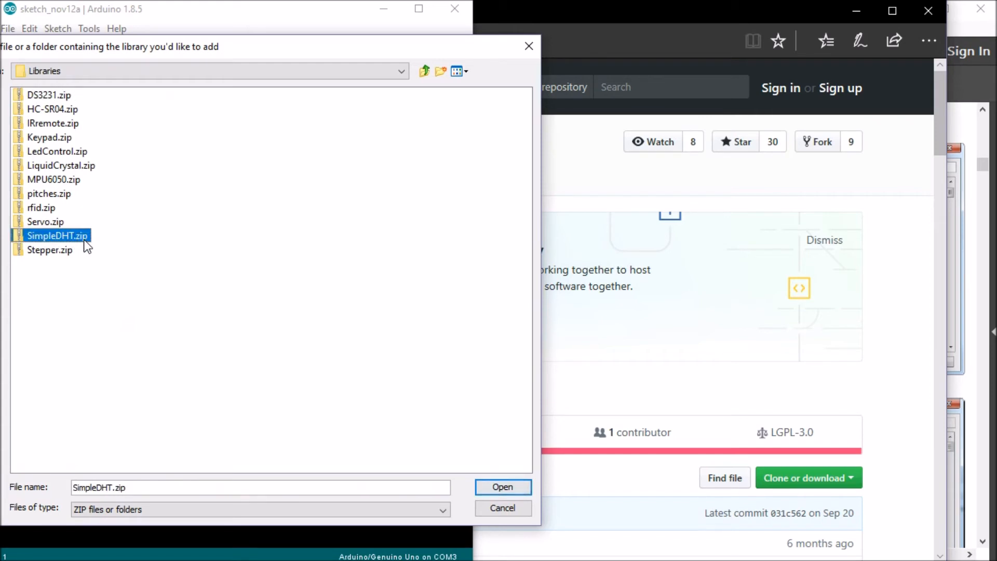
drag(163, 51, 245, 63)
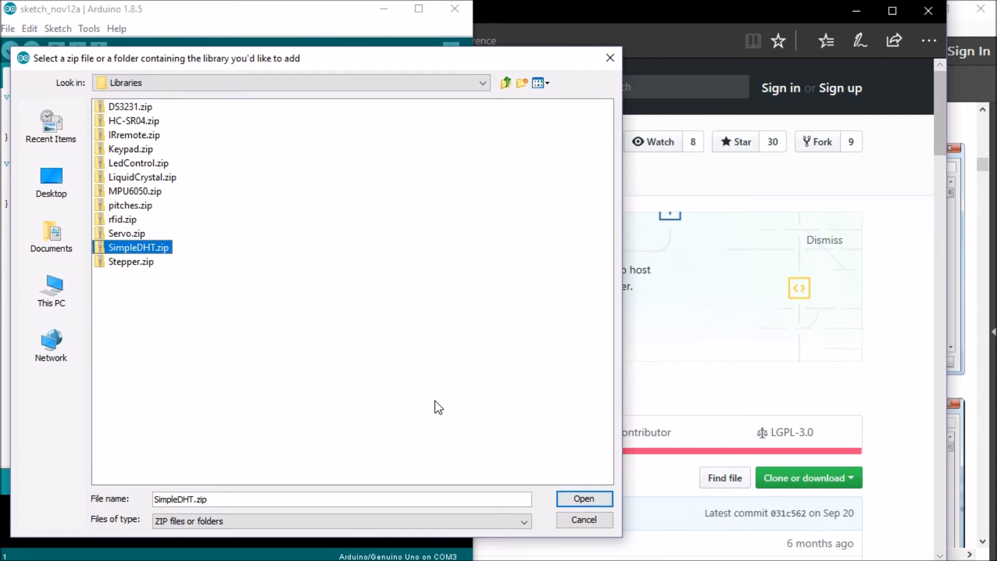
click(575, 521)
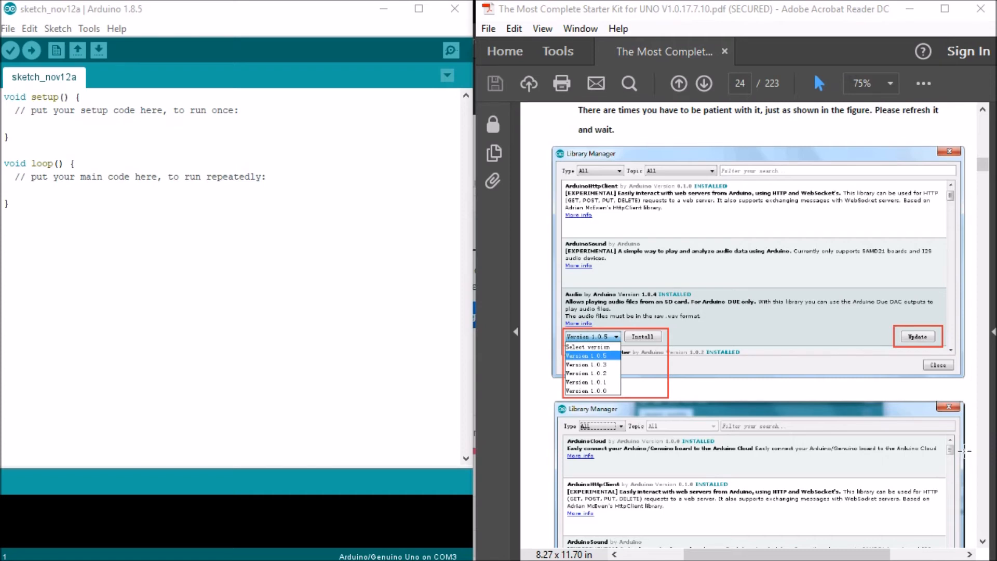
Step: Read on in the starter kit PDF from the Library Manager instructions through Importing a .zip Library to the Arduino Serial Monitor section
click(983, 239)
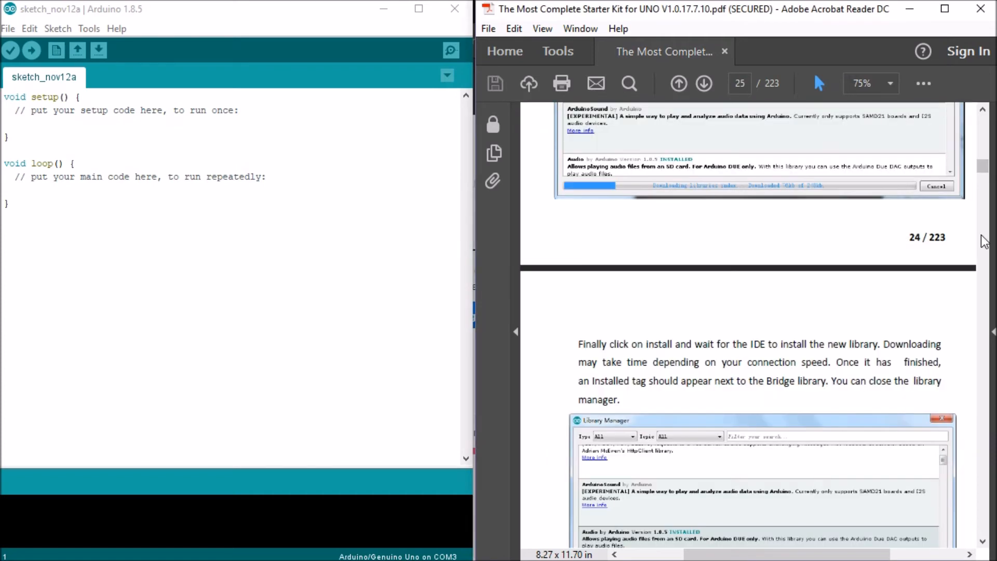
scroll(968, 255, down, 10)
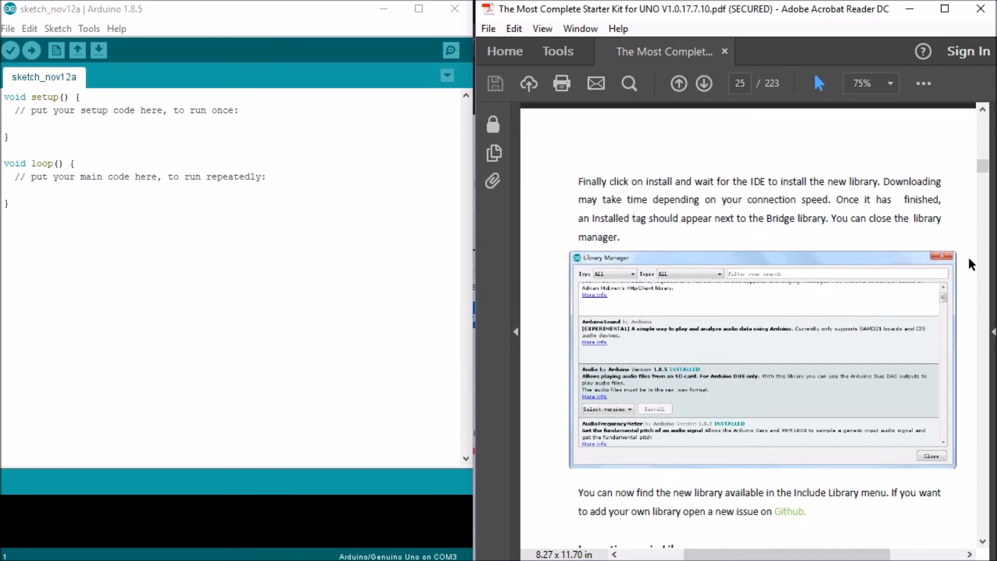
scroll(967, 255, down, 9)
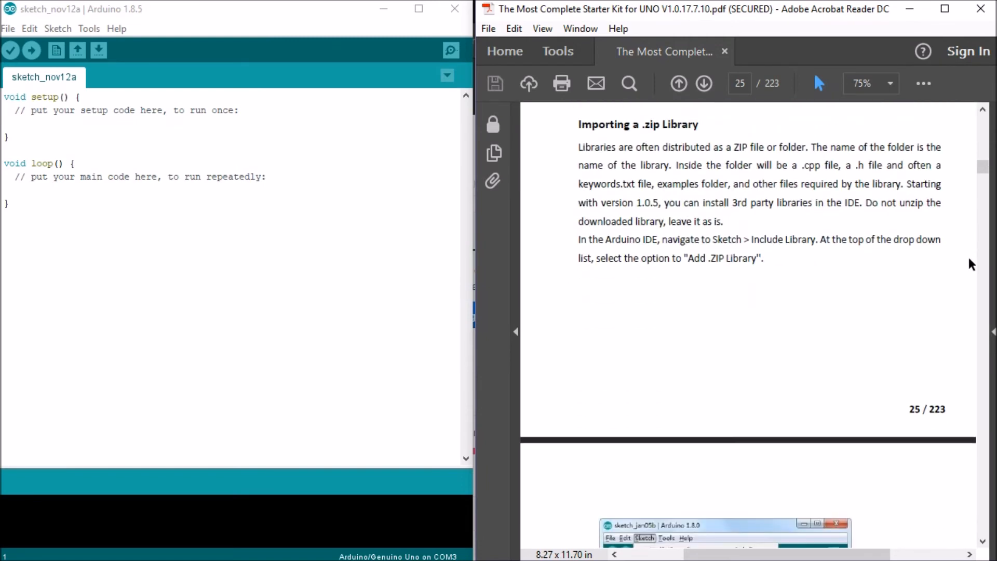
scroll(959, 347, down, 1)
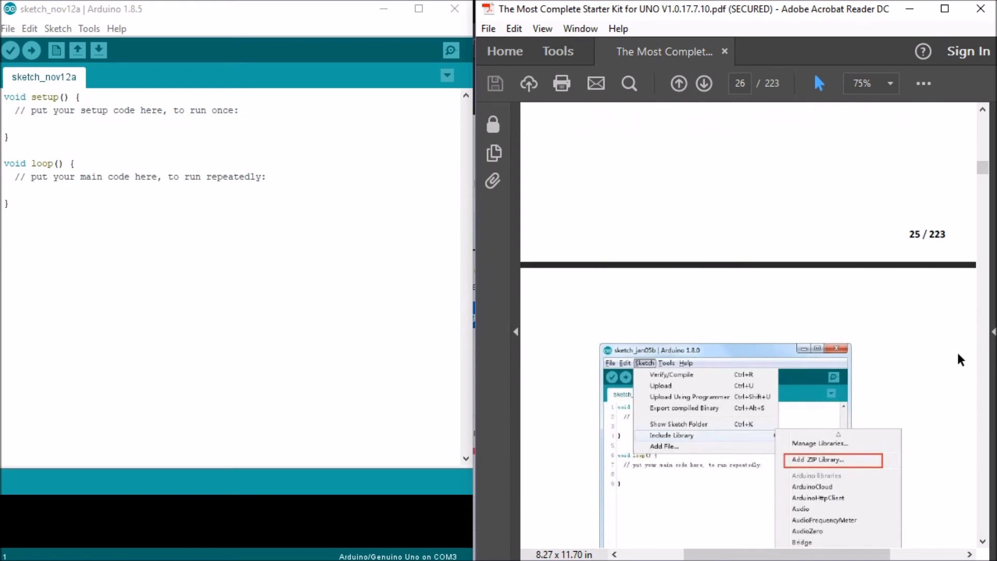
scroll(945, 365, down, 5)
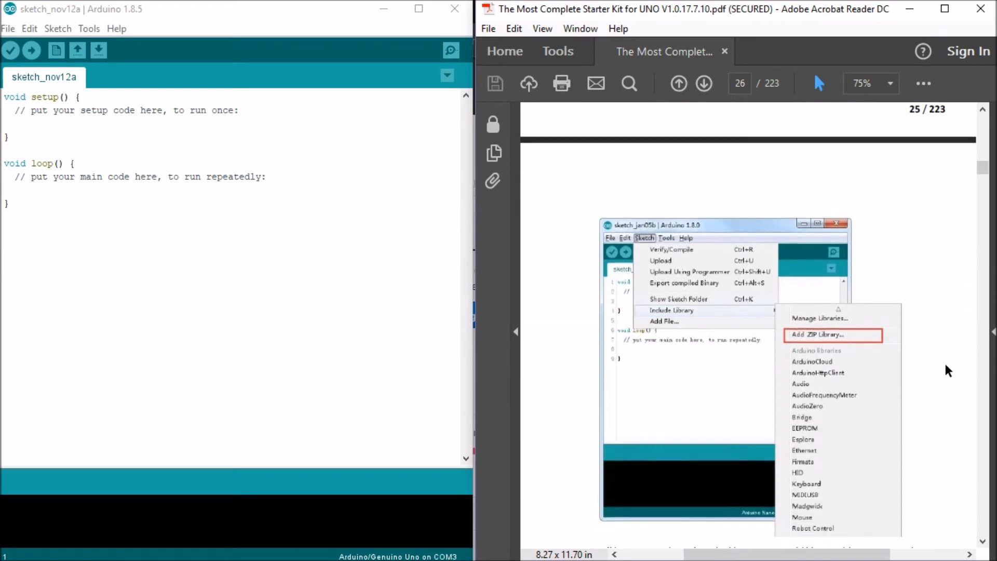
scroll(959, 383, down, 3)
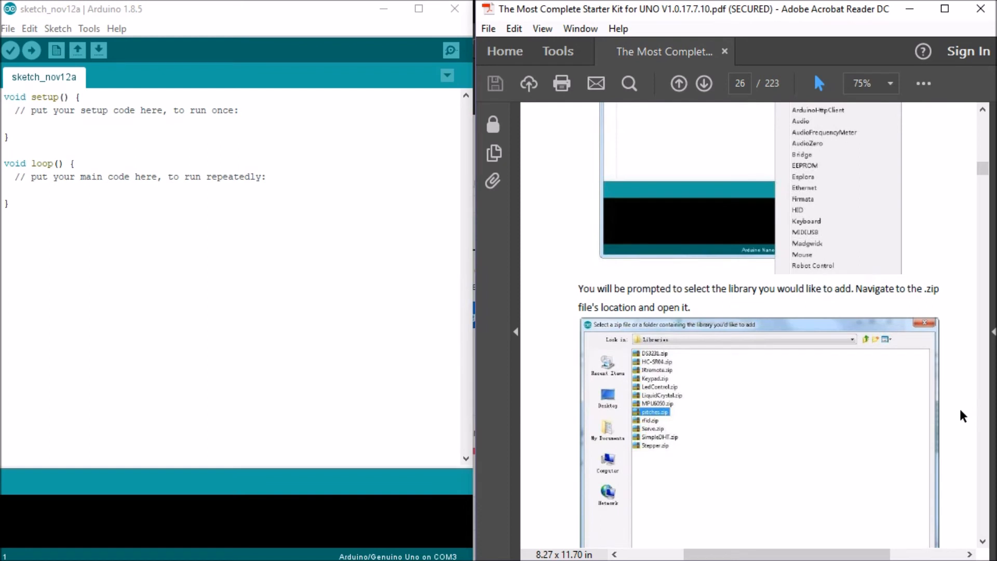
scroll(959, 412, down, 2)
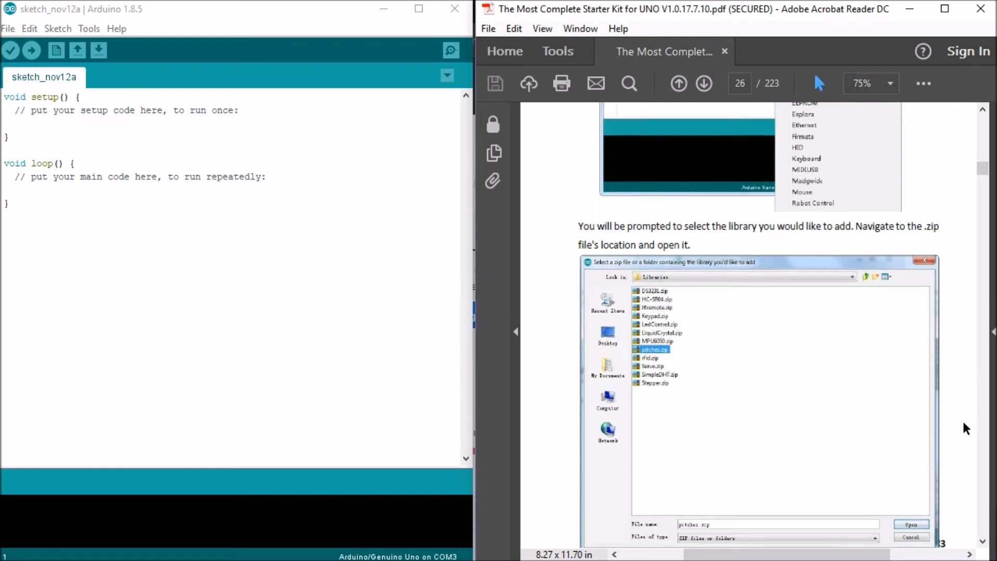
scroll(972, 429, down, 3)
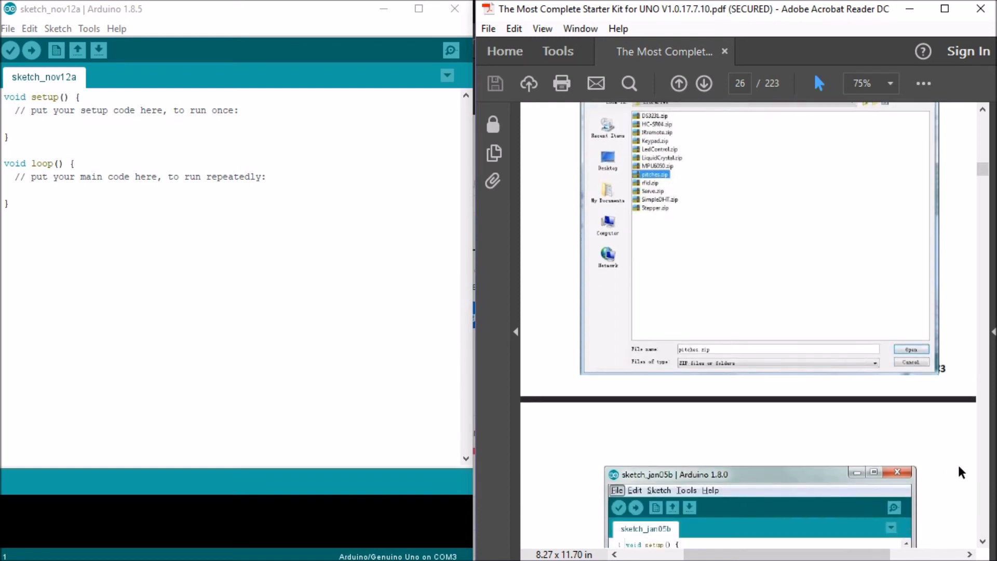
scroll(958, 473, down, 4)
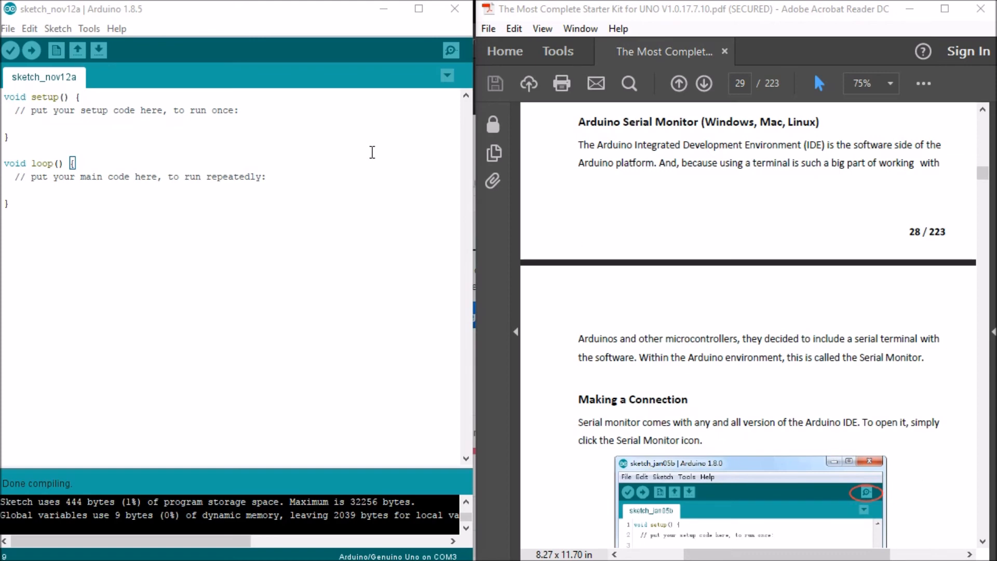
Step: Switch to the Arduino IDE and check which serial port is selected for the Arduino/Genuino Uno
click(271, 19)
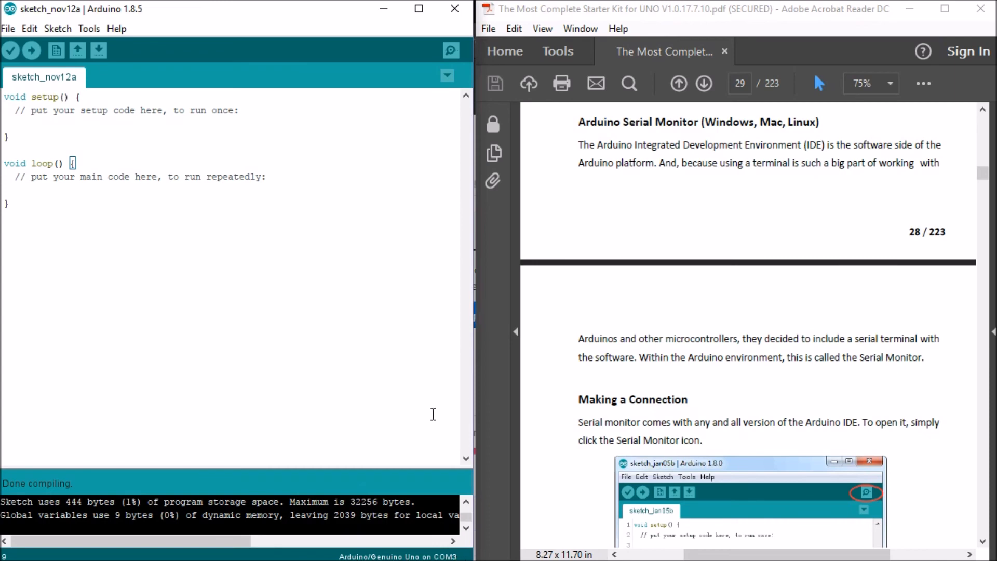
click(92, 27)
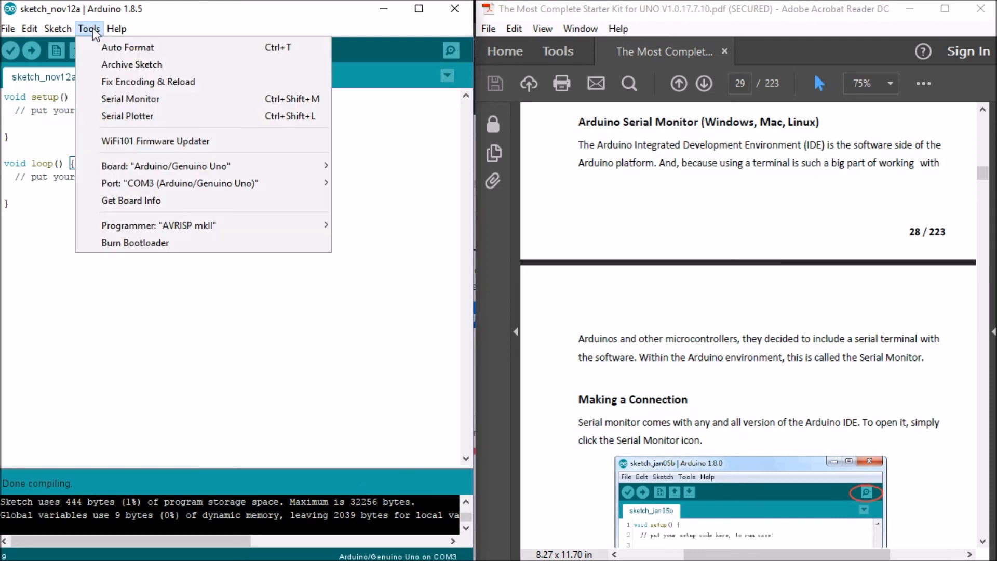
mouse_move(118, 184)
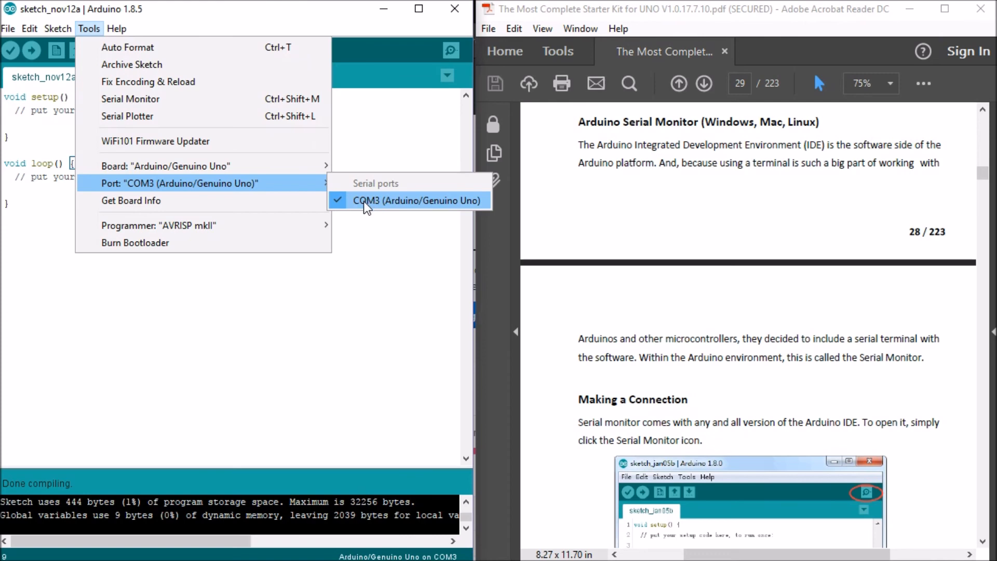
click(364, 291)
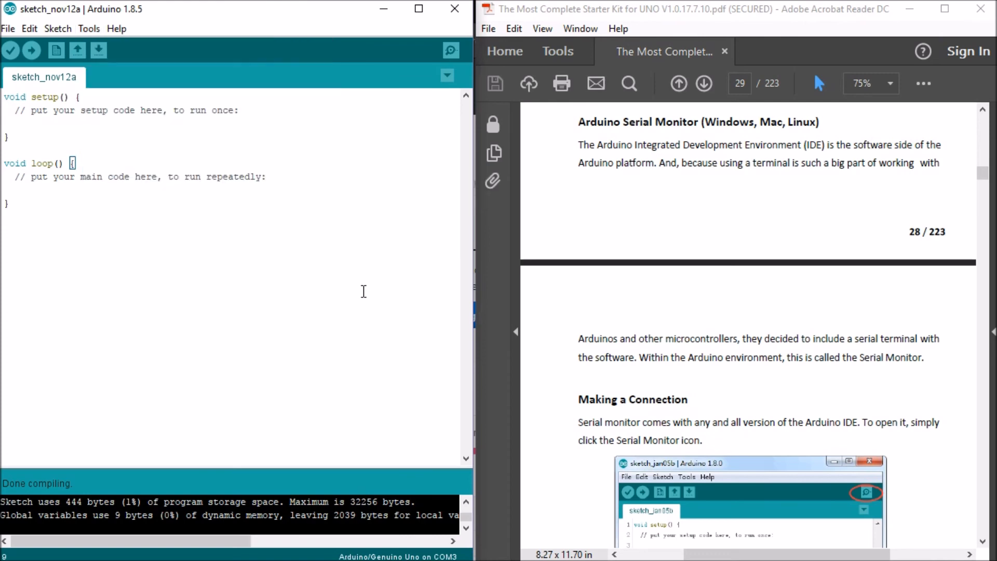
Step: Open the Serial Monitor and review its list of available baud rates
click(450, 51)
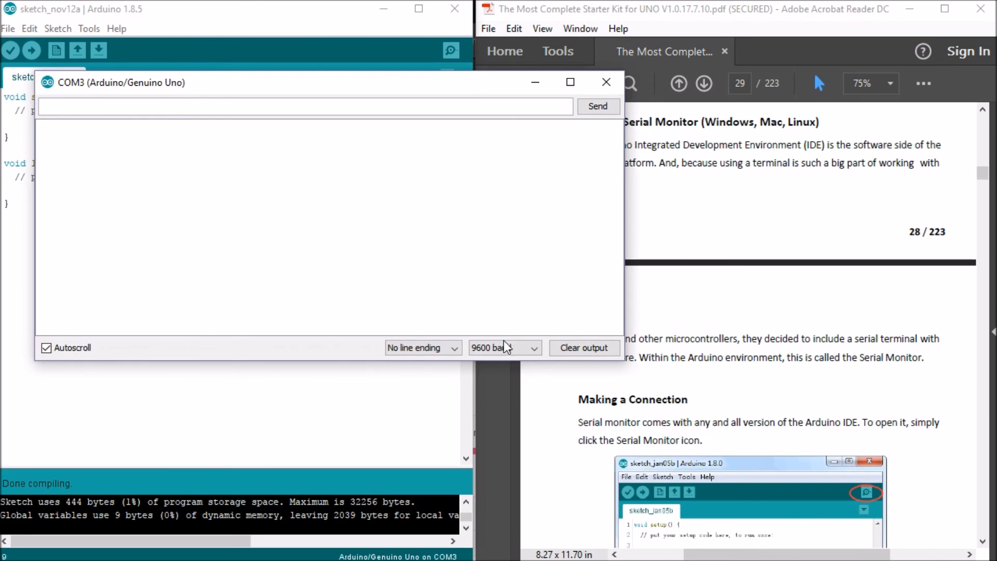
click(533, 350)
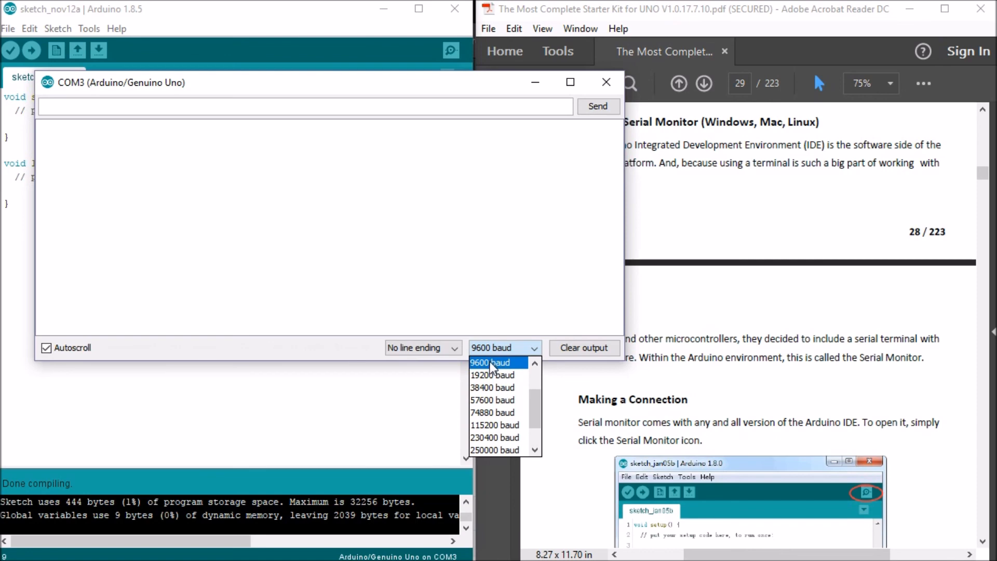
click(478, 300)
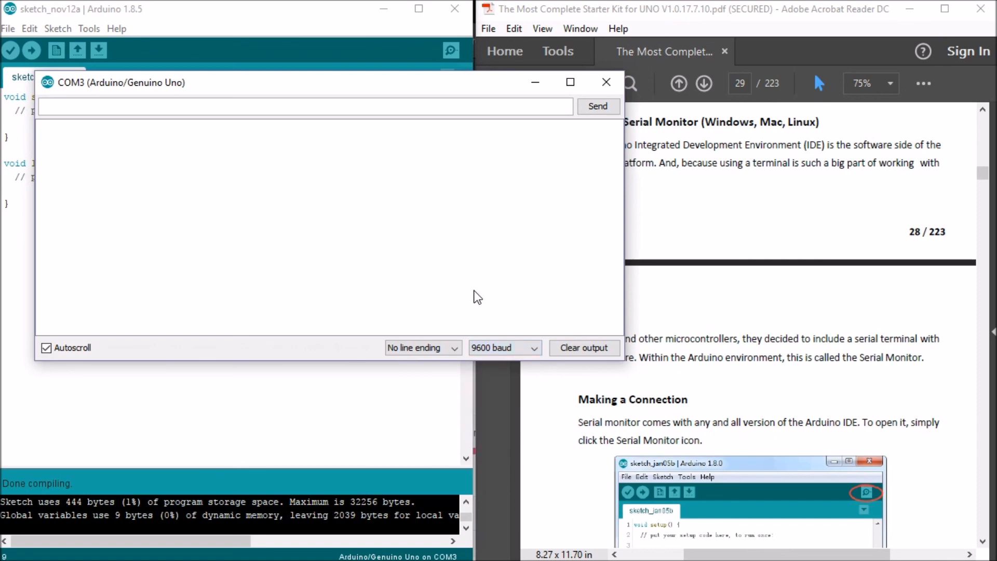